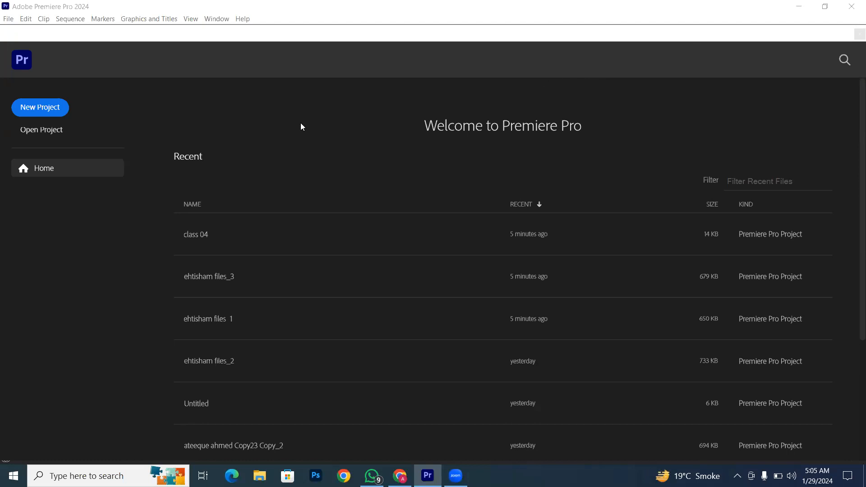
# Create a new project named "class 04" stored in New folder (6) on drive D:
pyautogui.click(58, 111)
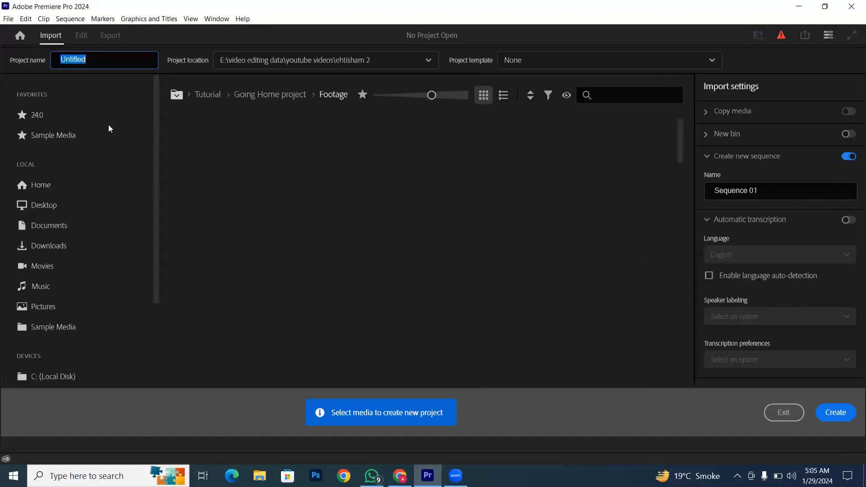
pyautogui.write('class 04')
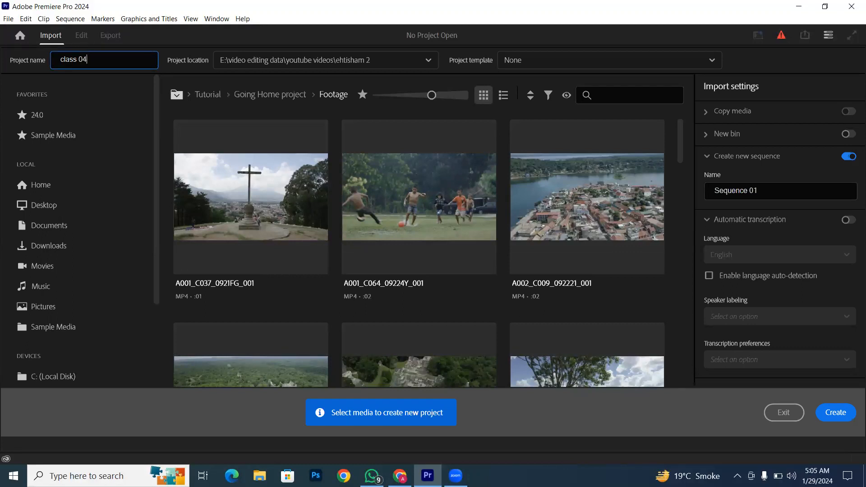
pyautogui.click(391, 60)
pyautogui.click(271, 149)
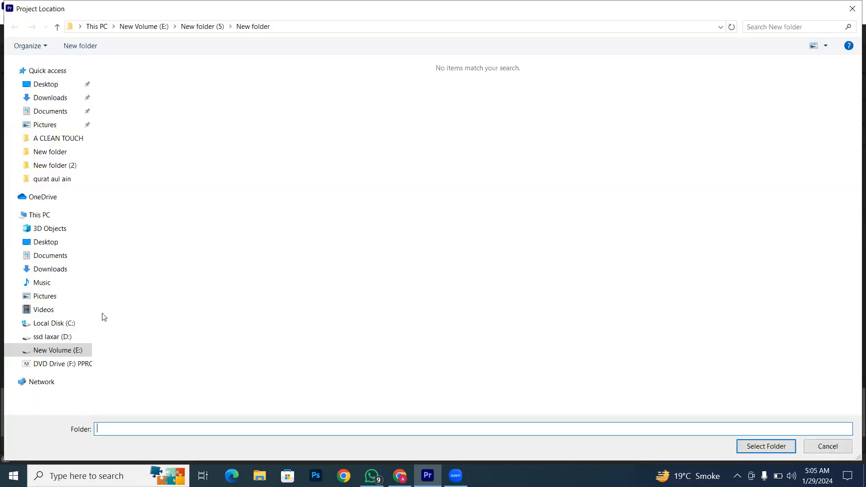
pyautogui.click(64, 336)
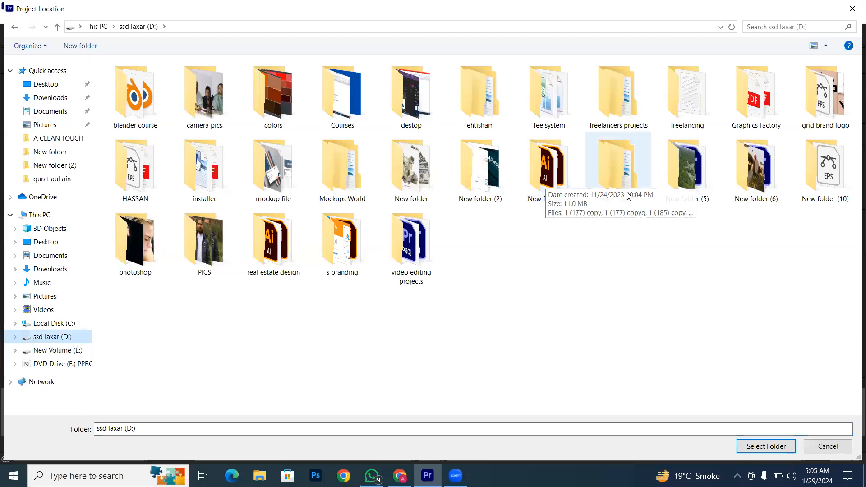
pyautogui.click(754, 185)
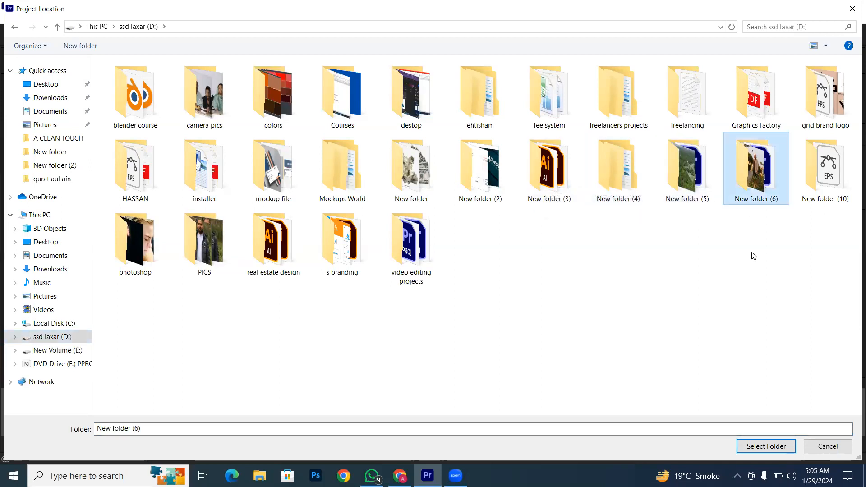
pyautogui.click(780, 447)
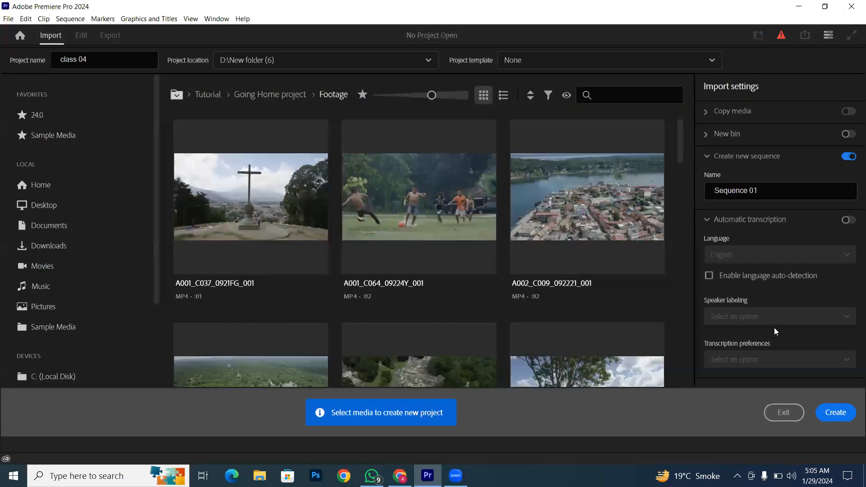
pyautogui.click(829, 413)
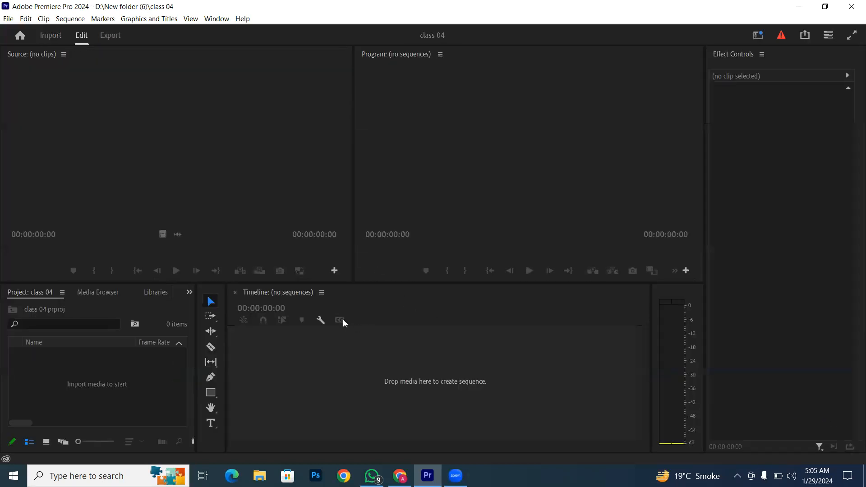
# Import the clips 353-1080 and 1550-1080 from the "videos template" folder inside "video editing data" on drive E:
pyautogui.doubleClick(92, 382)
pyautogui.click(56, 368)
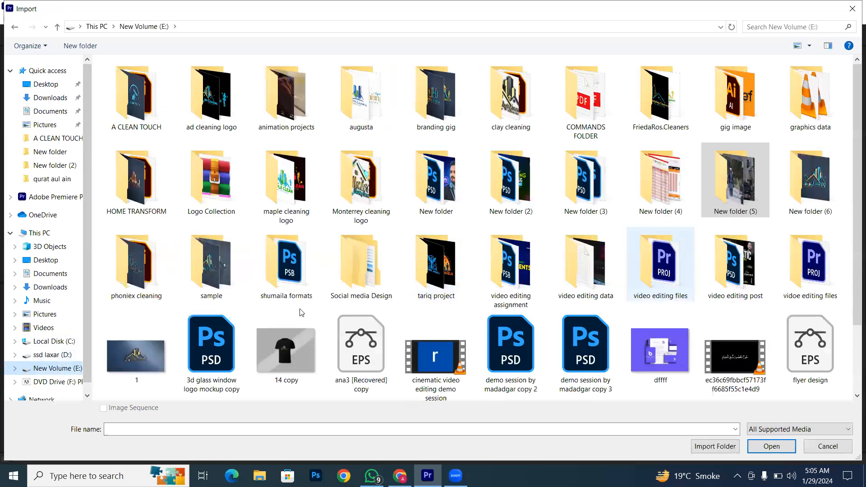
pyautogui.doubleClick(598, 283)
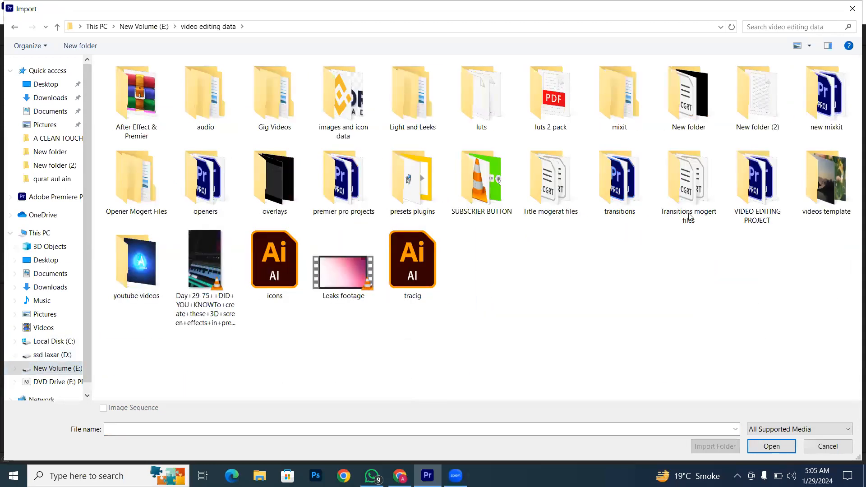
pyautogui.doubleClick(810, 175)
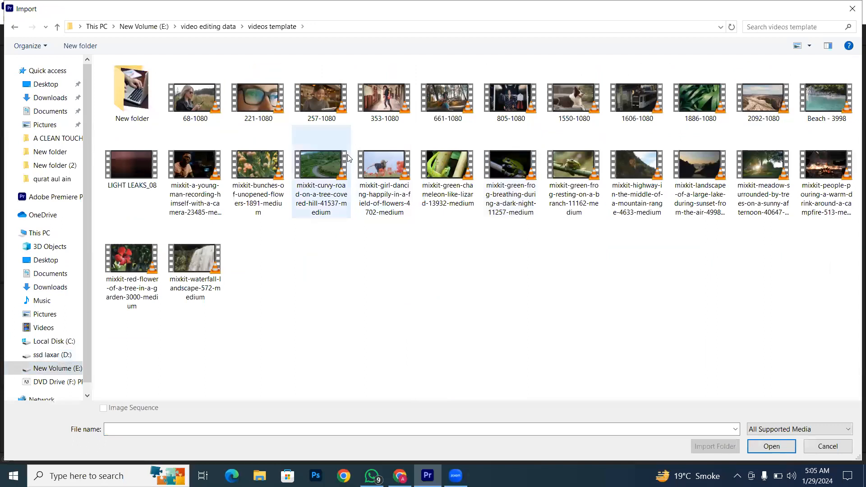
pyautogui.click(392, 100)
pyautogui.keyDown('ctrl'); pyautogui.click(573, 98); pyautogui.keyUp('ctrl')
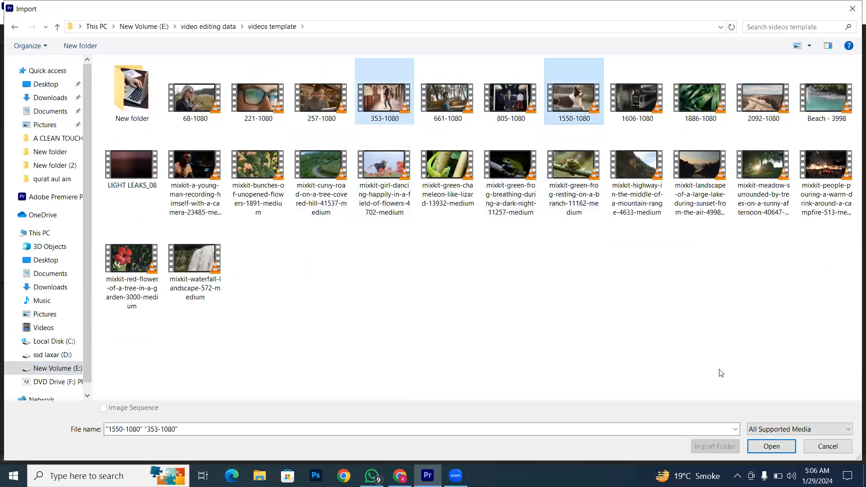
pyautogui.click(771, 446)
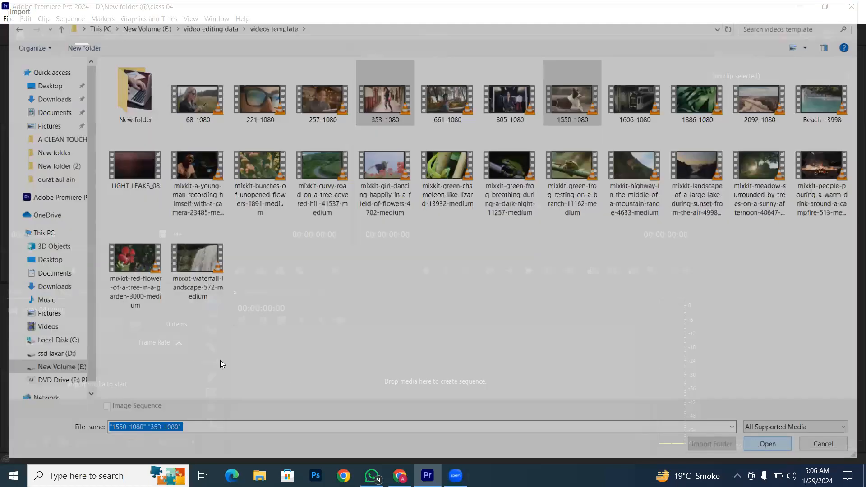
pyautogui.click(93, 393)
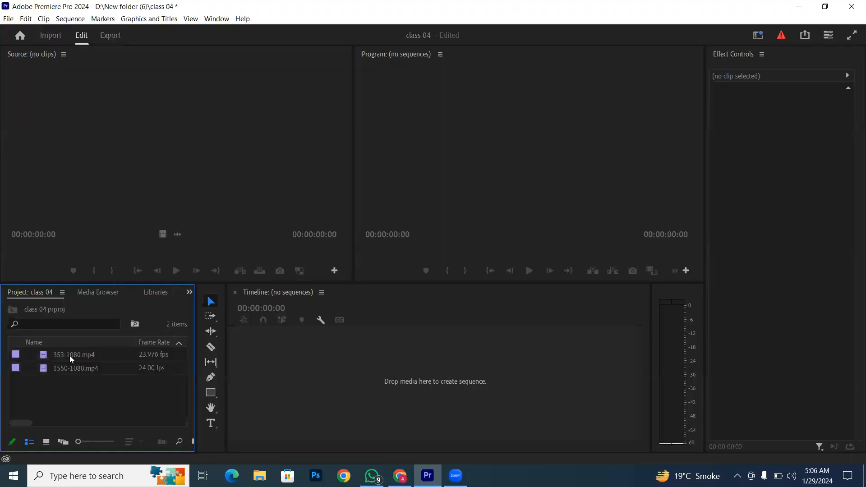
# Preview 353-1080.mp4 and 1550-1080.mp4 in the Source monitor, playing the second clip up to about one second
pyautogui.click(43, 359)
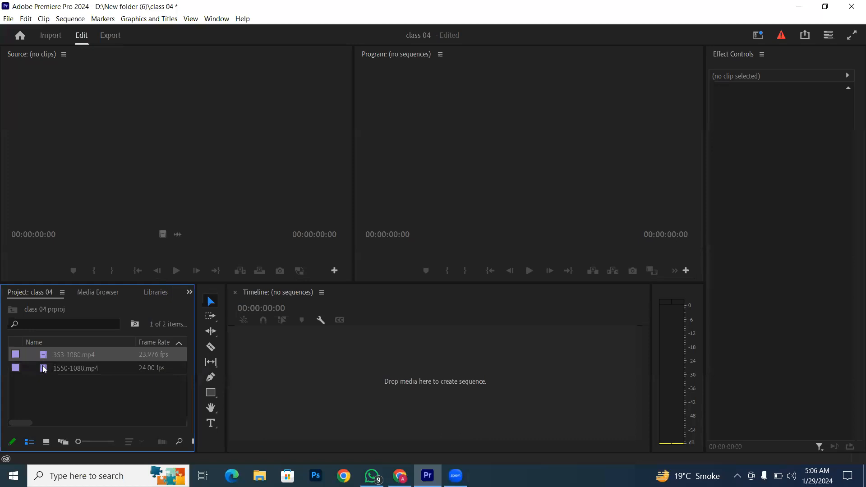
pyautogui.doubleClick(43, 357)
pyautogui.click(62, 357)
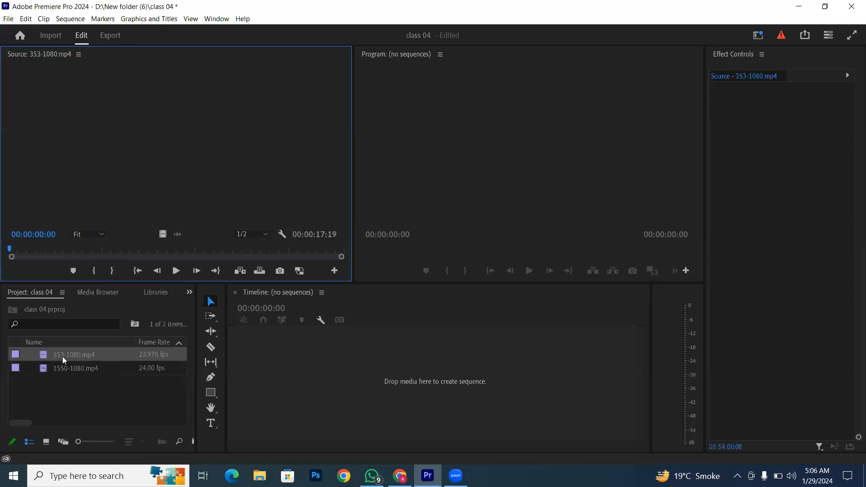
pyautogui.click(94, 382)
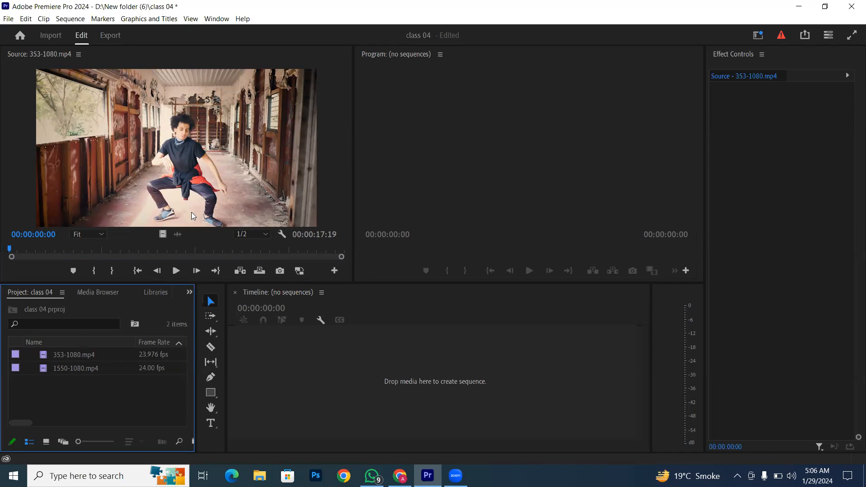
pyautogui.doubleClick(71, 367)
pyautogui.press('space')
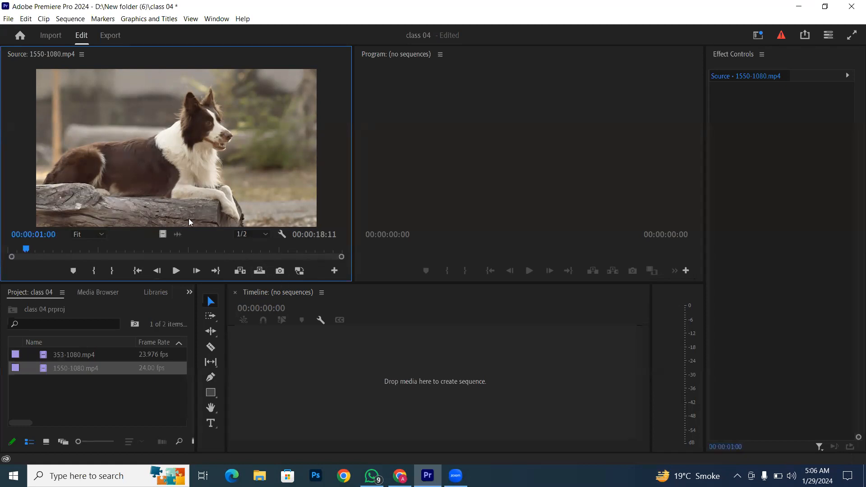
# Create a sequence from the previewed 1550-1080.mp4 clip, and delete the clip from its timeline
pyautogui.moveTo(106, 155); pyautogui.dragTo(339, 389)
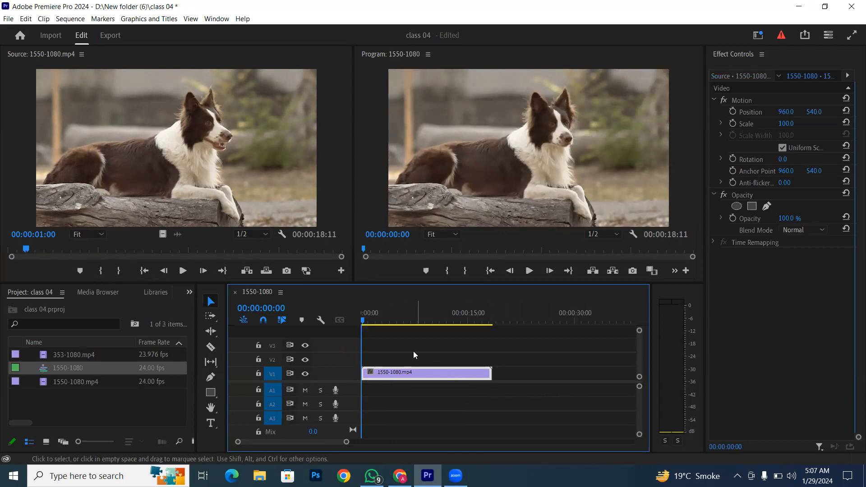
pyautogui.moveTo(389, 348); pyautogui.dragTo(452, 419)
pyautogui.press('Delete')
# Place 1550-1080.mp4 from the project at the start of track V1 and remove it again
pyautogui.click(56, 388)
pyautogui.moveTo(43, 384); pyautogui.dragTo(363, 384)
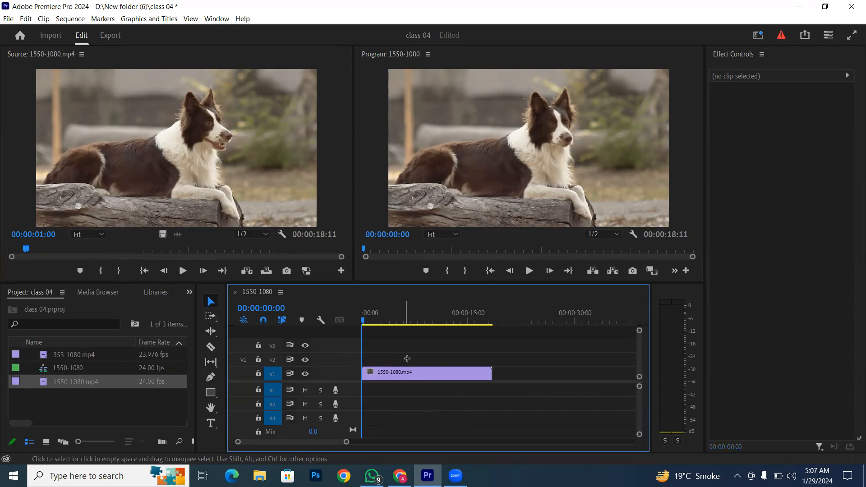
pyautogui.click(426, 382)
pyautogui.press('Delete')
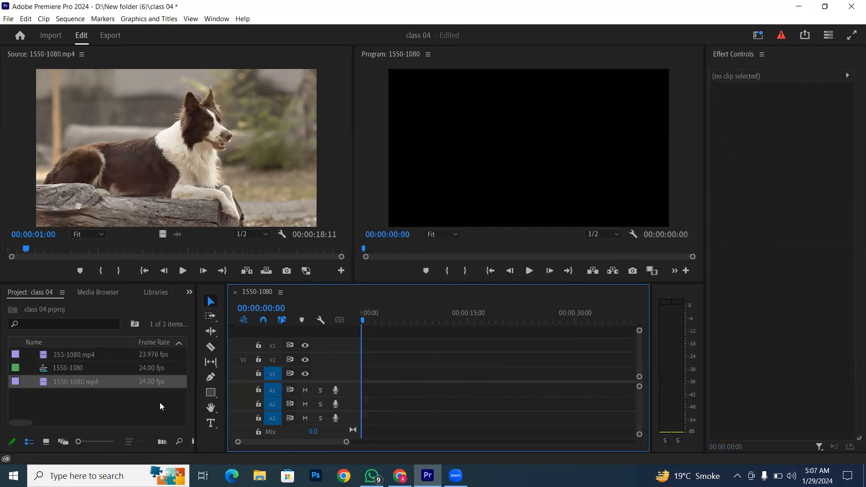
# Import the "cinematic intro" video from drive D: into the project
pyautogui.click(159, 402)
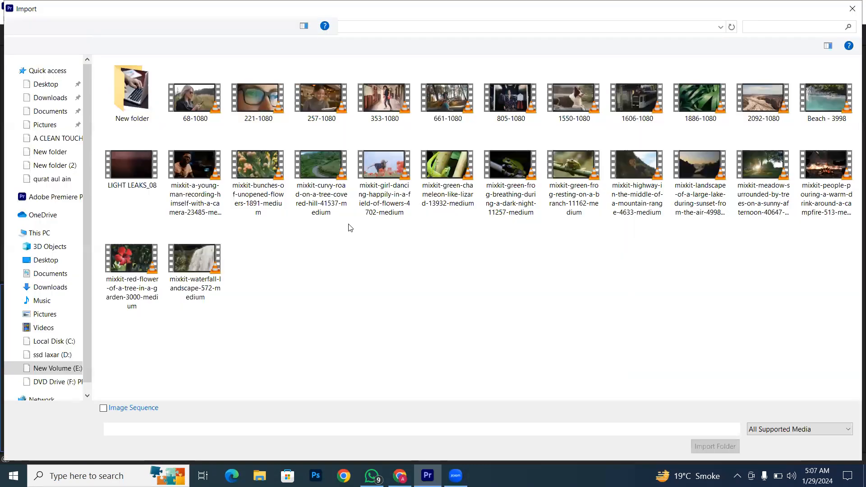
pyautogui.click(52, 355)
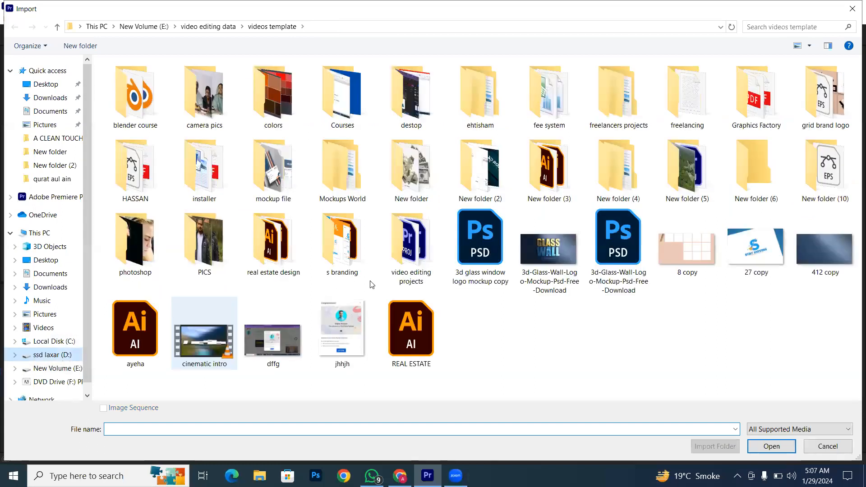
pyautogui.doubleClick(233, 333)
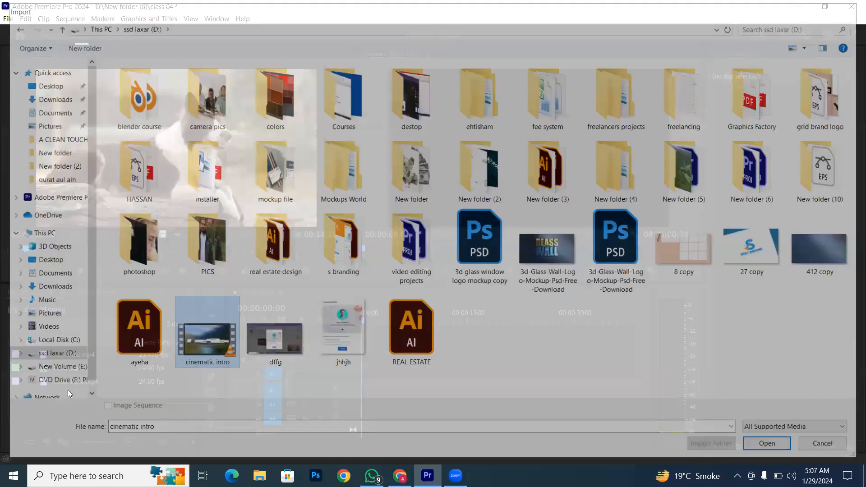
# Place cinematic intro.mp4 at the start of tracks V1 and A1, changing the sequence settings to match the clip
pyautogui.moveTo(43, 396); pyautogui.dragTo(366, 386)
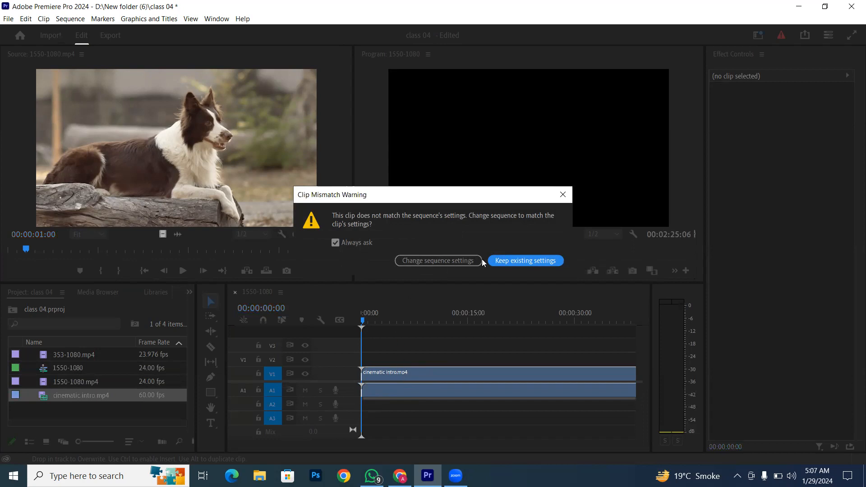
pyautogui.click(455, 263)
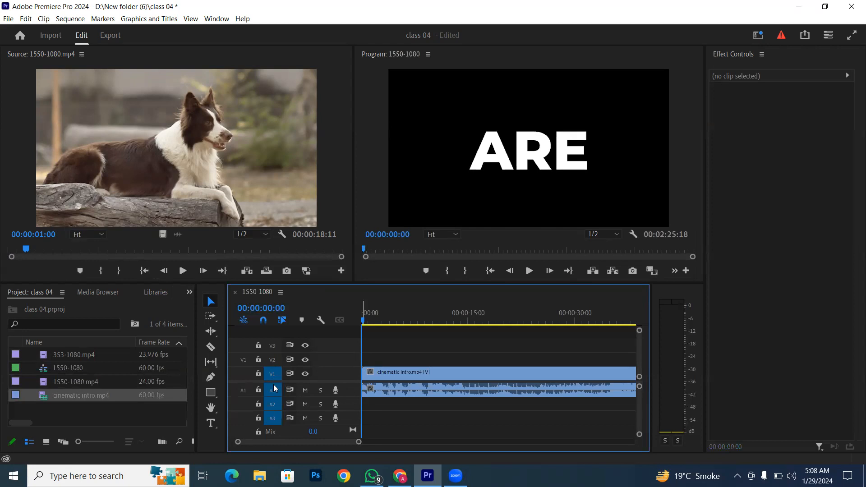
# Turn on track targeting for V2 and V3, and patch the V1 source to track V1
pyautogui.click(272, 360)
pyautogui.click(272, 345)
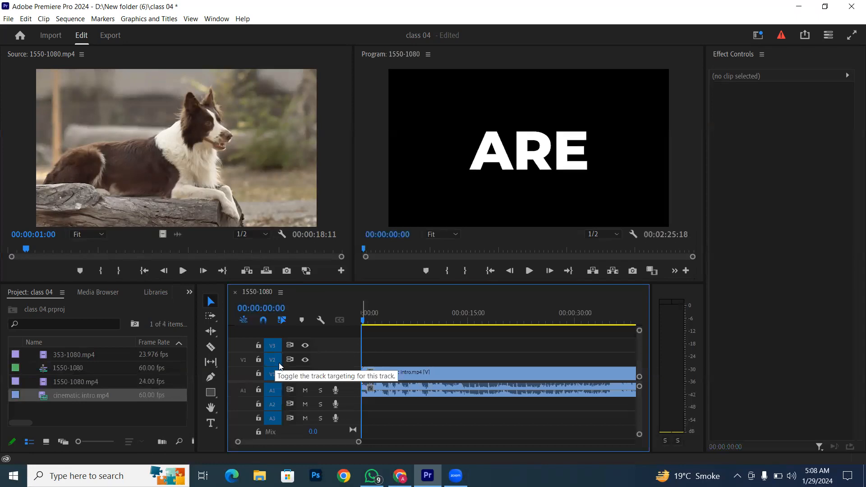
pyautogui.click(243, 375)
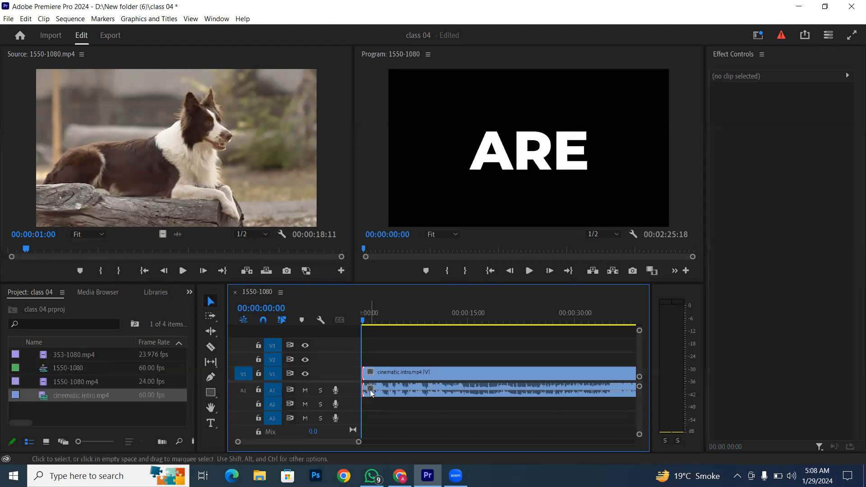
# Unlink the video and audio of cinematic intro.mp4 in the timeline, and select only its video part on V1
pyautogui.click(397, 372)
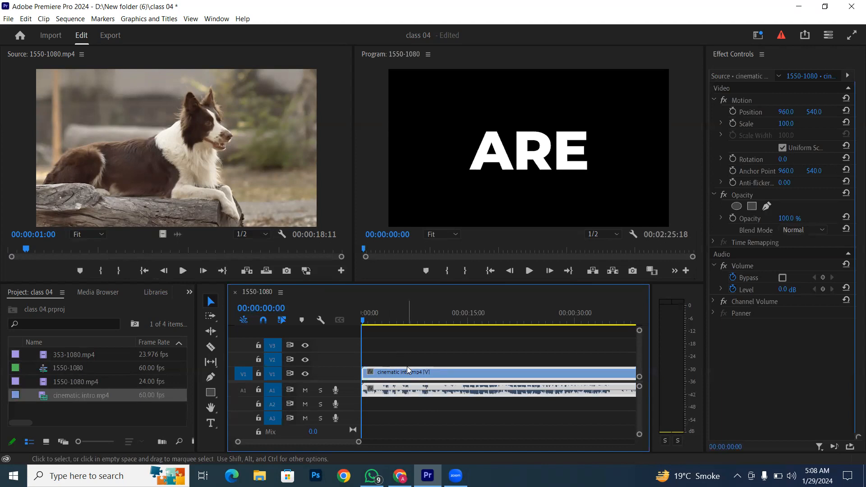
pyautogui.rightClick(386, 374)
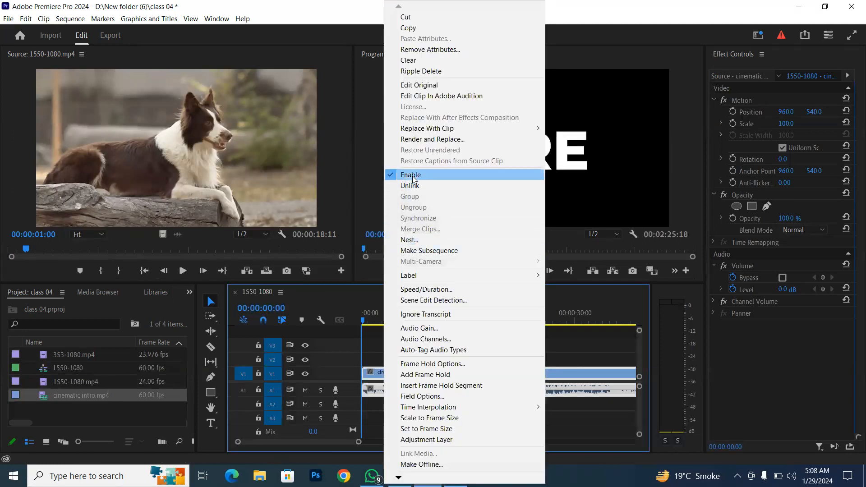
pyautogui.click(410, 186)
pyautogui.click(402, 356)
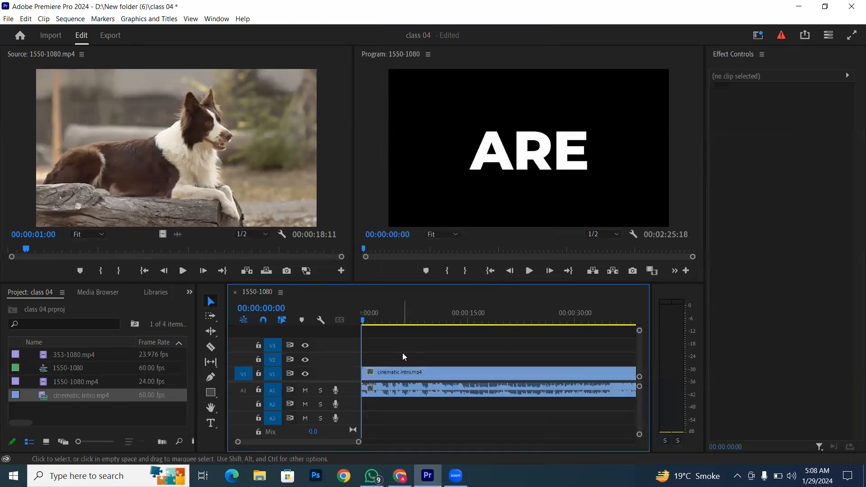
pyautogui.click(399, 376)
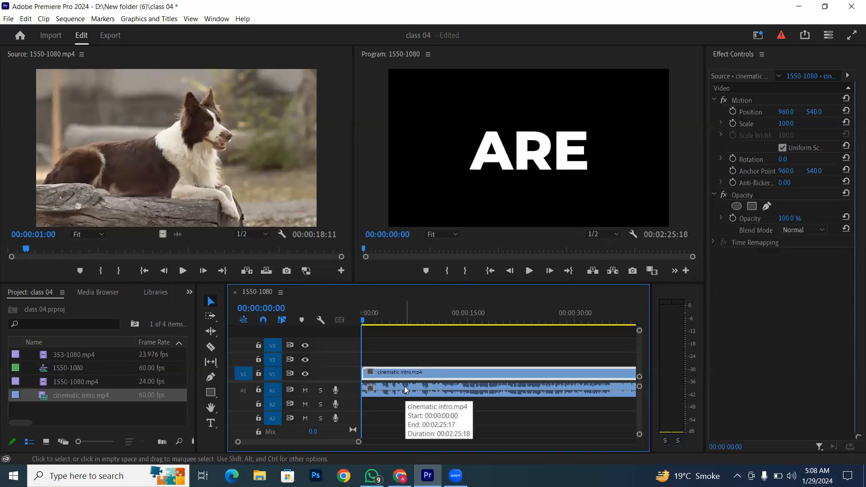
pyautogui.click(404, 390)
pyautogui.click(407, 378)
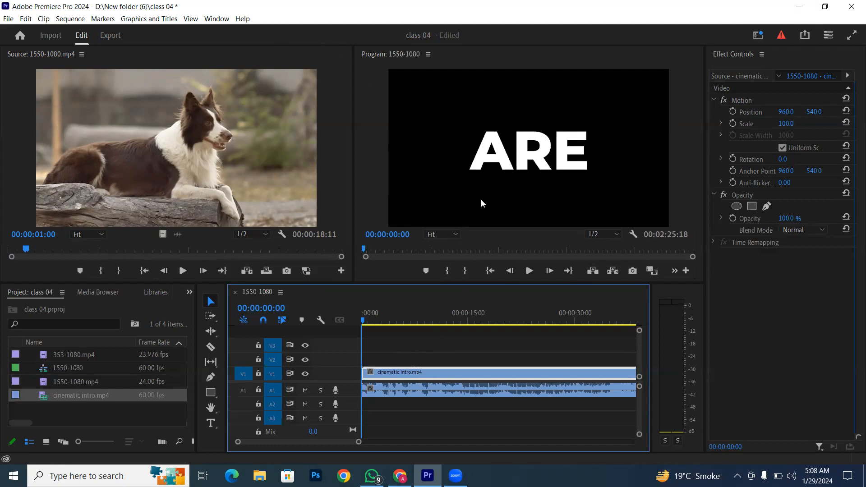
# Reset the Color workspace to its saved layout
pyautogui.click(216, 19)
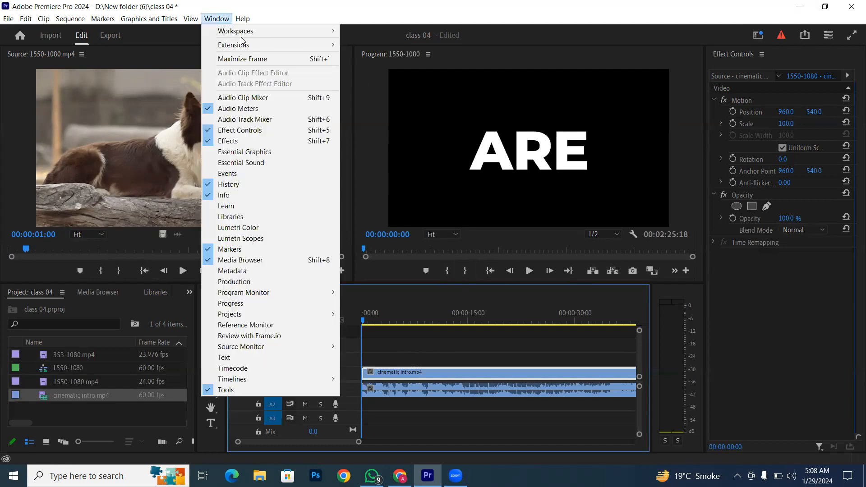
pyautogui.moveTo(276, 36)
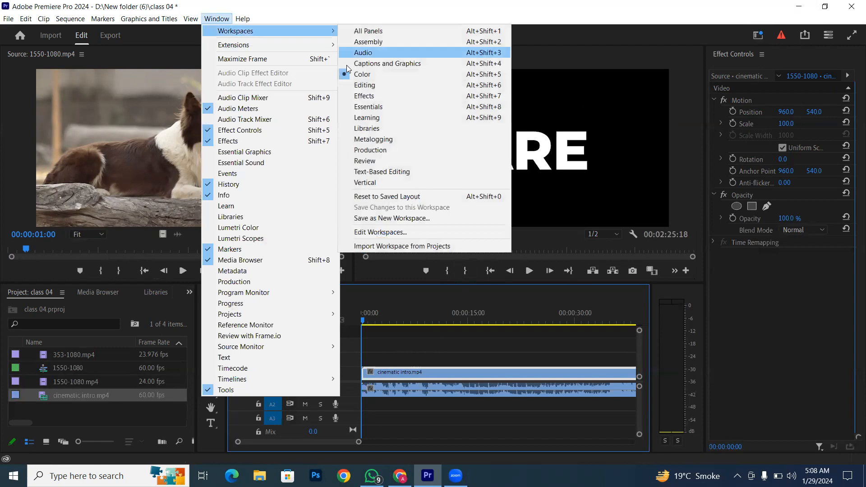
pyautogui.click(375, 201)
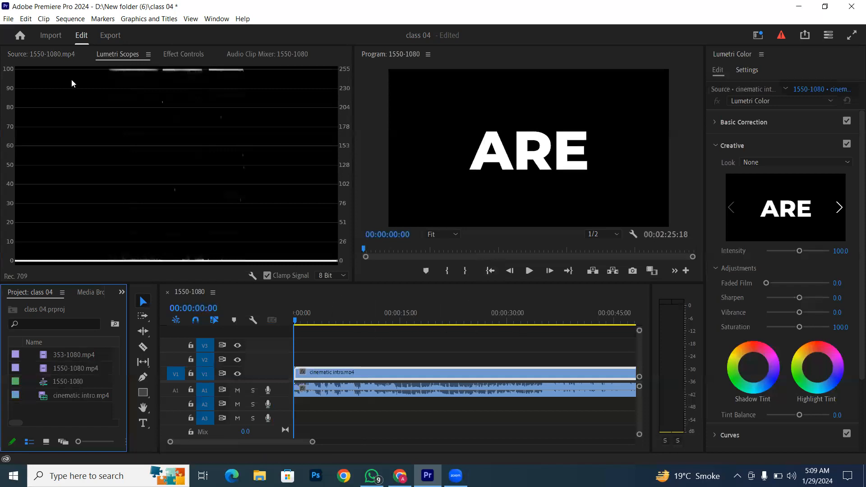
# Rearrange the Color workspace by showing the 1550-1080.mp4 source clip, widening the Project panel and collapsing the Creative section
pyautogui.click(40, 55)
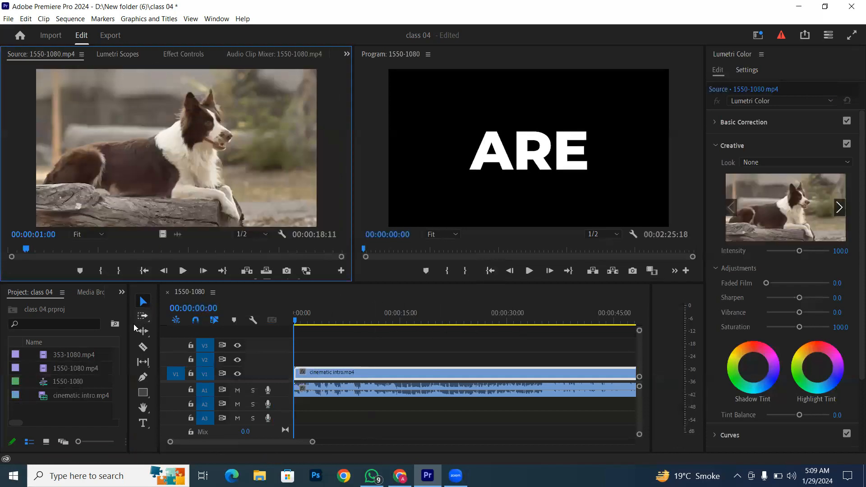
pyautogui.moveTo(130, 326); pyautogui.dragTo(175, 327)
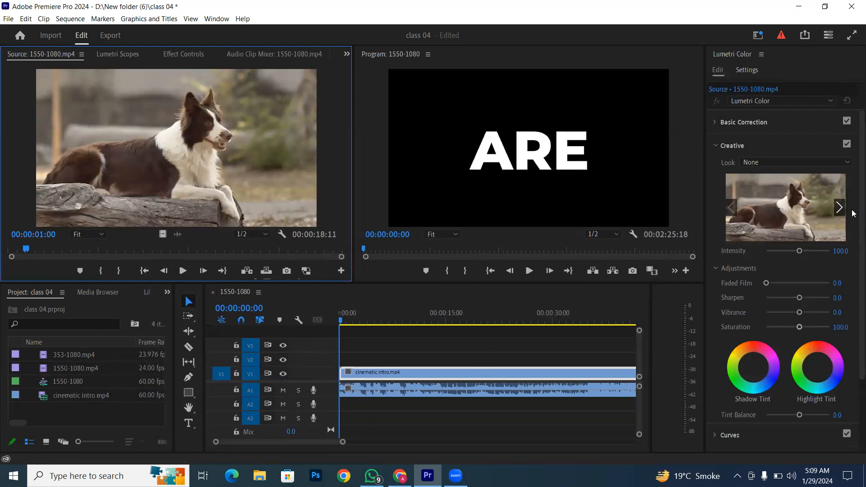
pyautogui.click(717, 146)
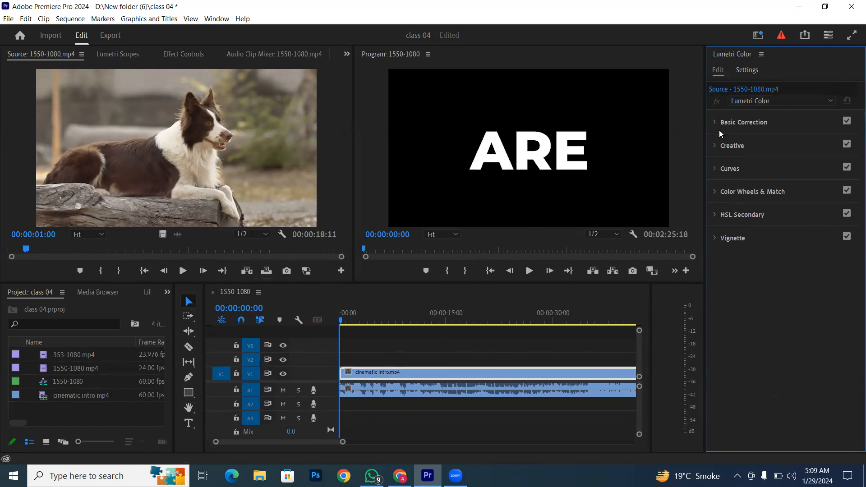
# Switch to the Editing workspace and narrow the Project and Tools panels to give the timeline more room
pyautogui.click(217, 19)
pyautogui.moveTo(280, 31)
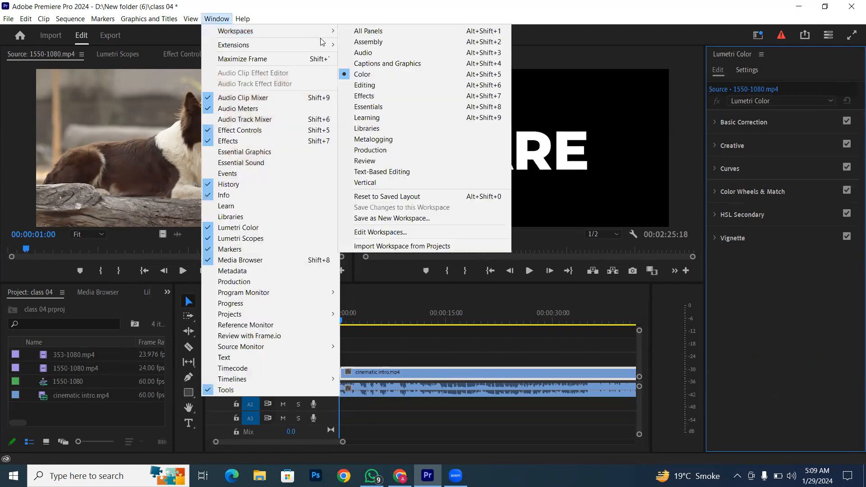
pyautogui.click(360, 86)
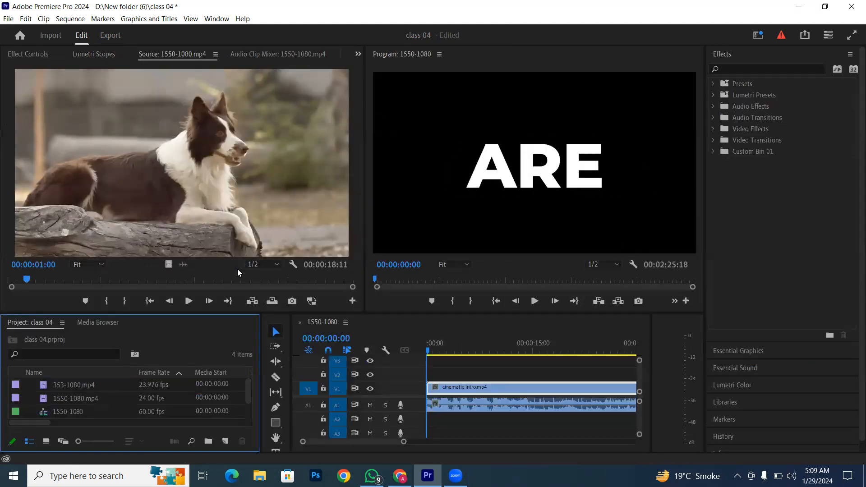
pyautogui.moveTo(279, 314); pyautogui.dragTo(187, 301)
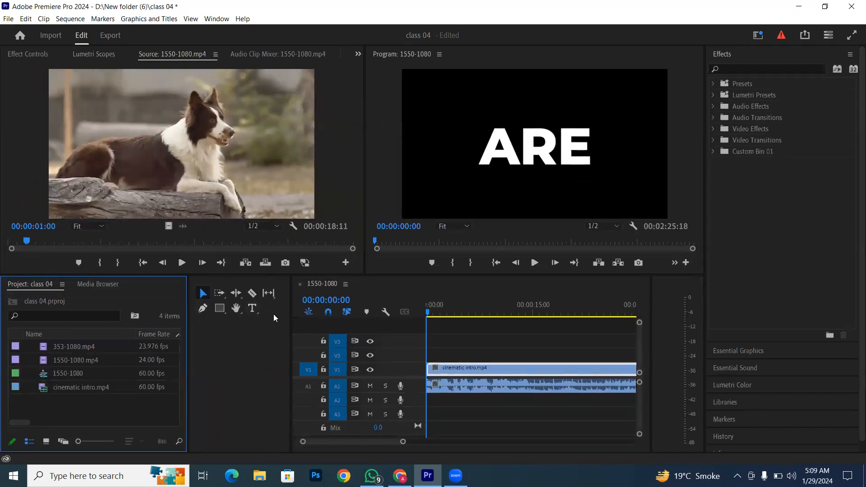
pyautogui.moveTo(291, 311); pyautogui.dragTo(198, 316)
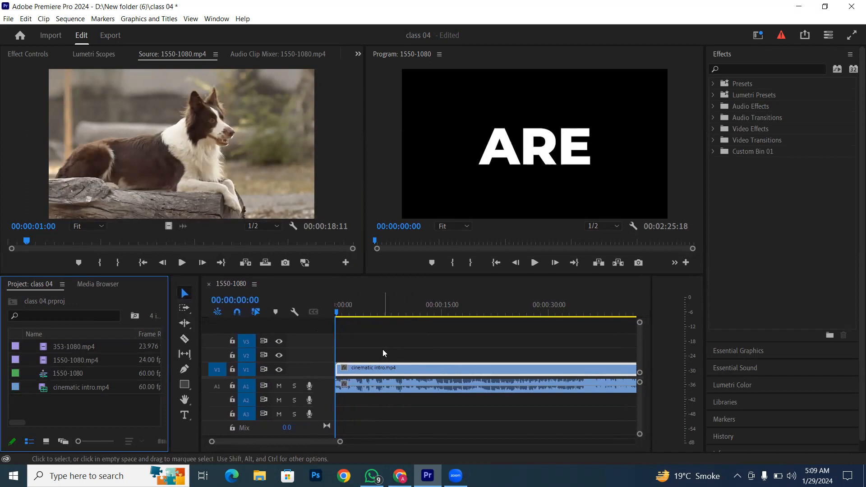
# Check that cinematic intro.mp4 is unlinked by selecting its audio and video parts separately in the timeline
pyautogui.rightClick(399, 380)
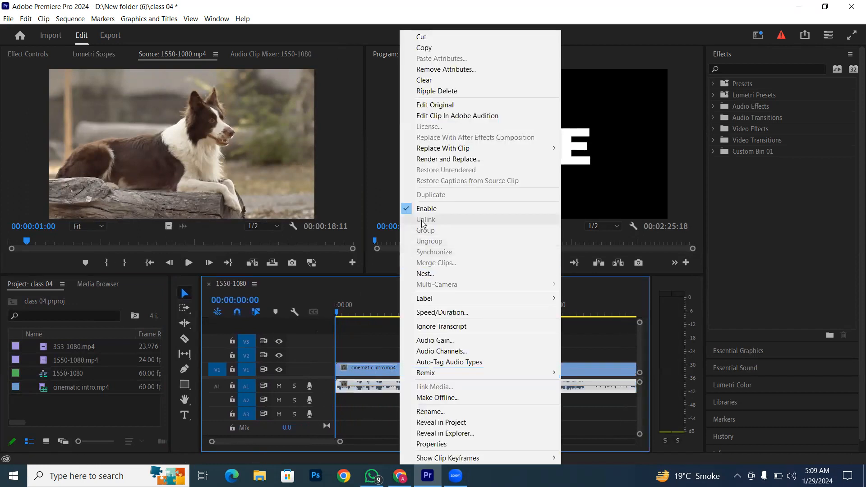
pyautogui.click(374, 365)
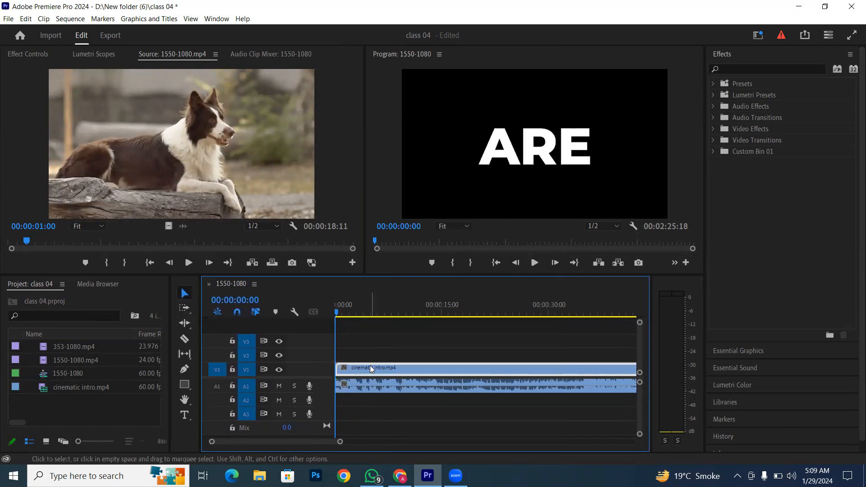
pyautogui.click(375, 385)
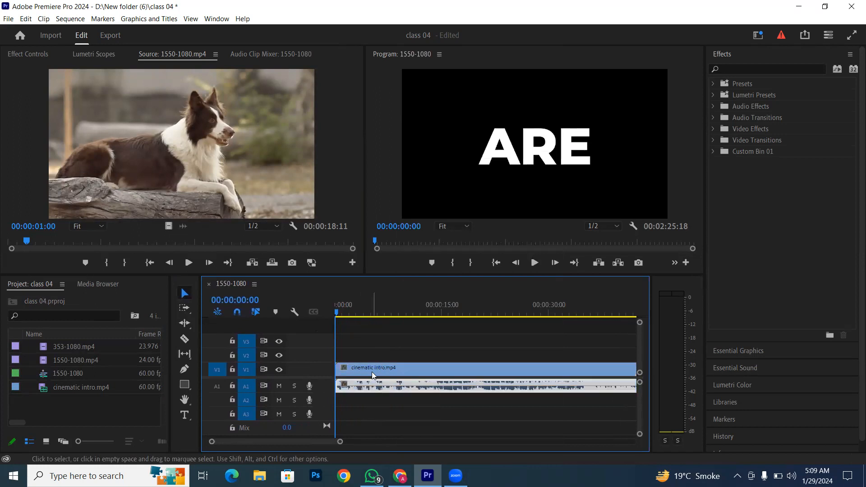
pyautogui.click(372, 373)
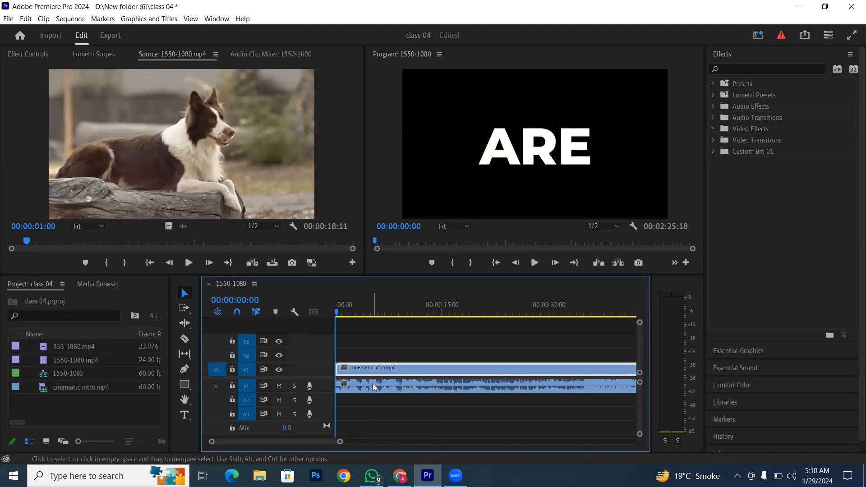
# Move the audio part of cinematic intro.mp4 down to track A2 and return it to track A1
pyautogui.click(373, 384)
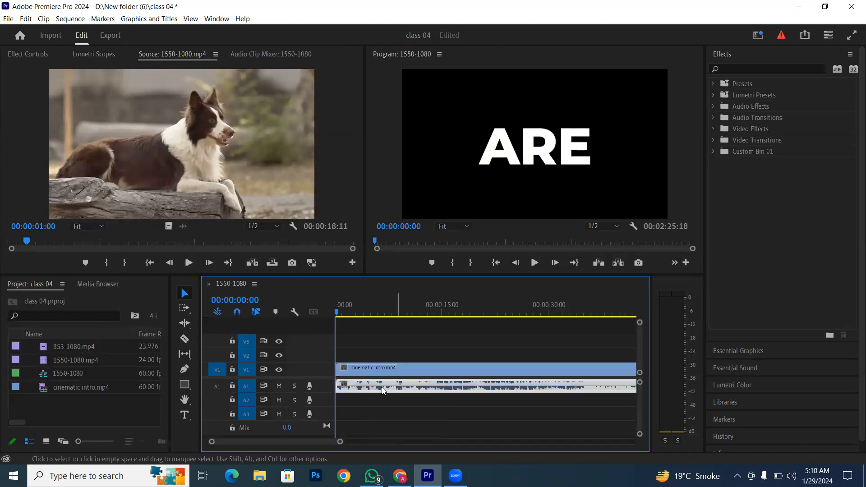
pyautogui.moveTo(373, 384)
pyautogui.mouseDown()
pyautogui.moveTo(372, 429)
pyautogui.moveTo(377, 399)
pyautogui.mouseUp()
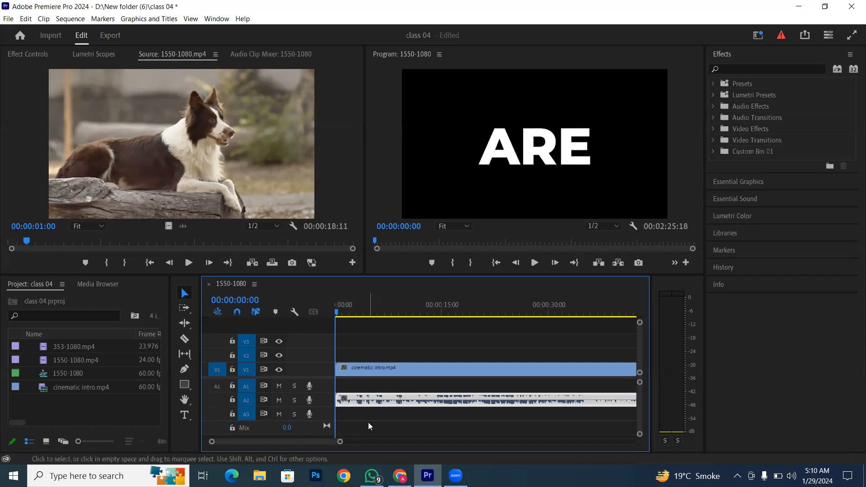
pyautogui.moveTo(354, 399); pyautogui.dragTo(354, 388)
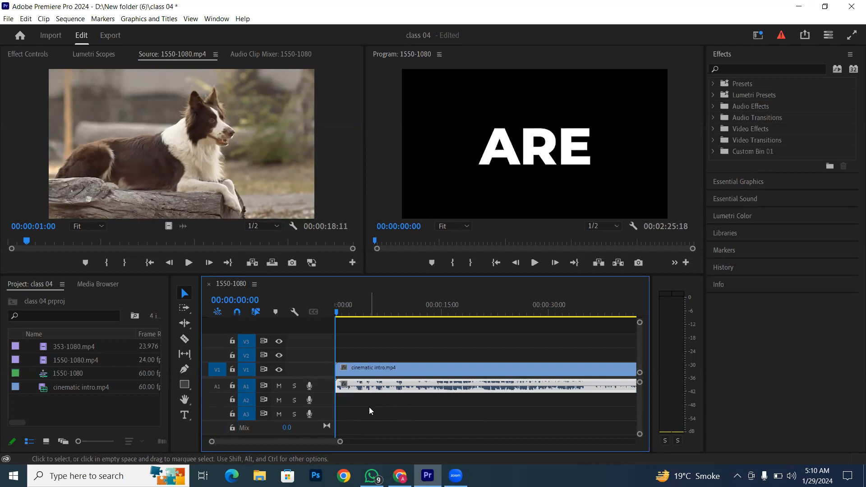
# Maximize the timeline panel and restore the normal panel layout
pyautogui.press('`')
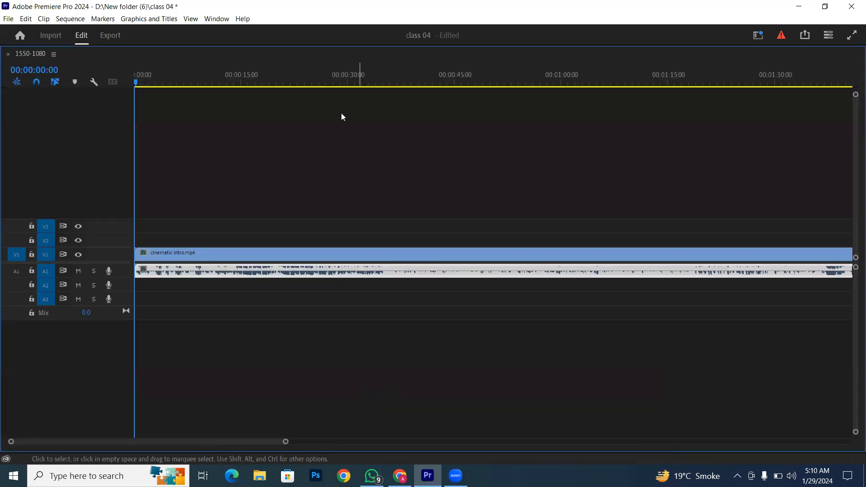
pyautogui.press('g')
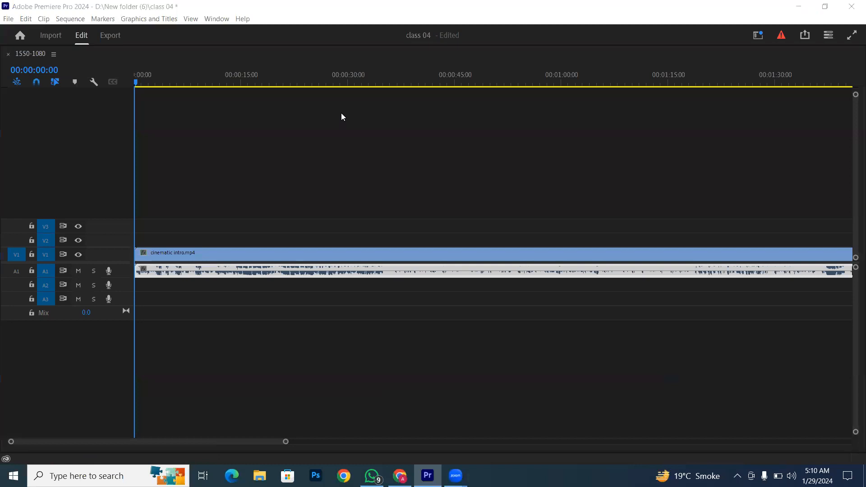
pyautogui.press('`')
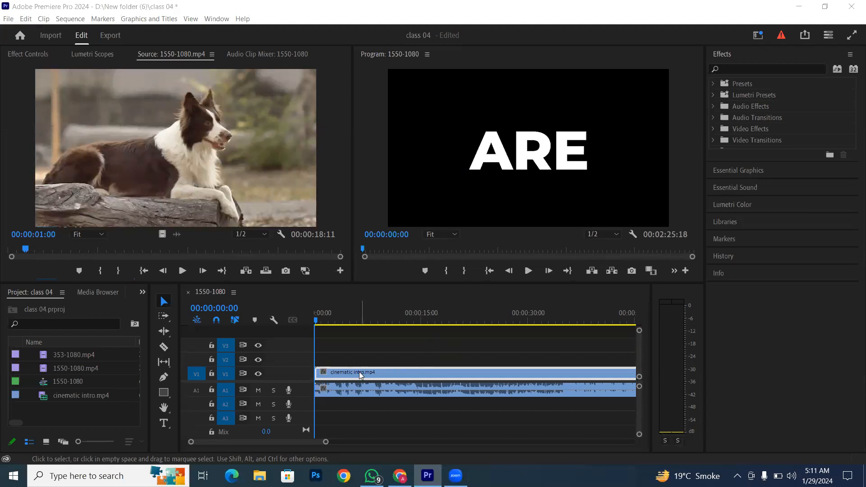
# Select the audio part of cinematic intro.mp4 on A1 and zoom the timeline out to show about a minute and a half
pyautogui.click(394, 375)
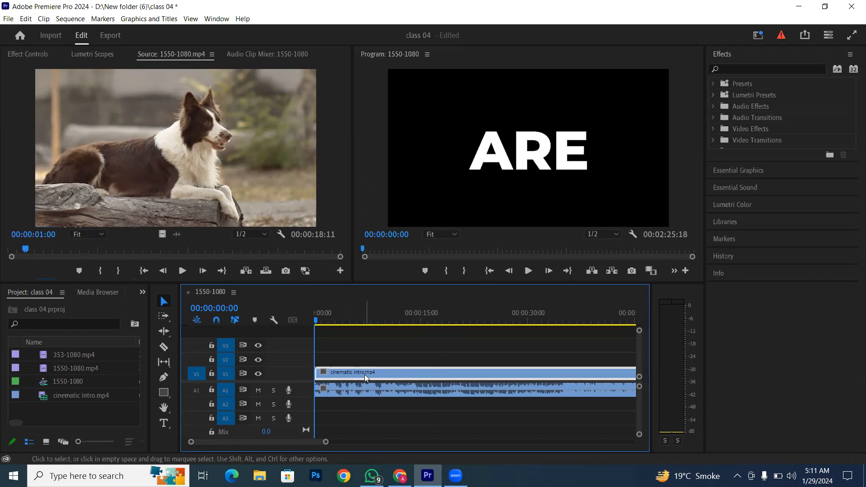
pyautogui.click(360, 391)
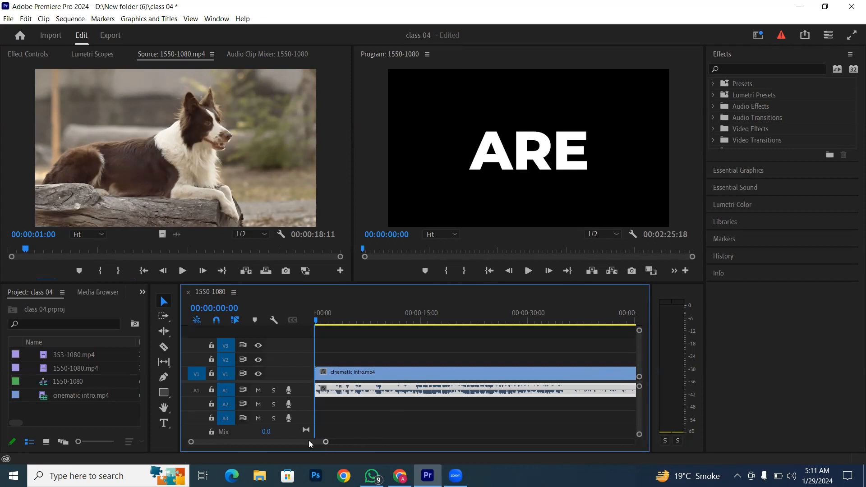
pyautogui.moveTo(325, 444); pyautogui.dragTo(374, 444)
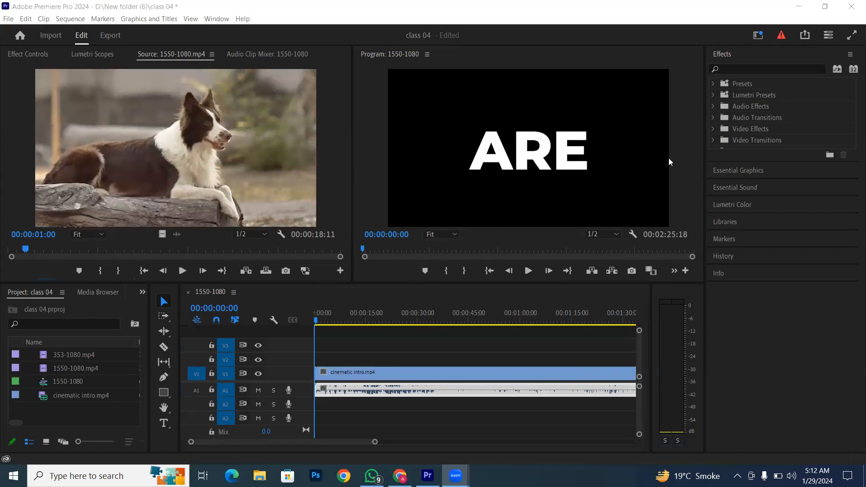
# Select only the video part of cinematic intro.mp4 on V1 and place the playhead at 00:00:11:50
pyautogui.click(479, 314)
pyautogui.click(431, 383)
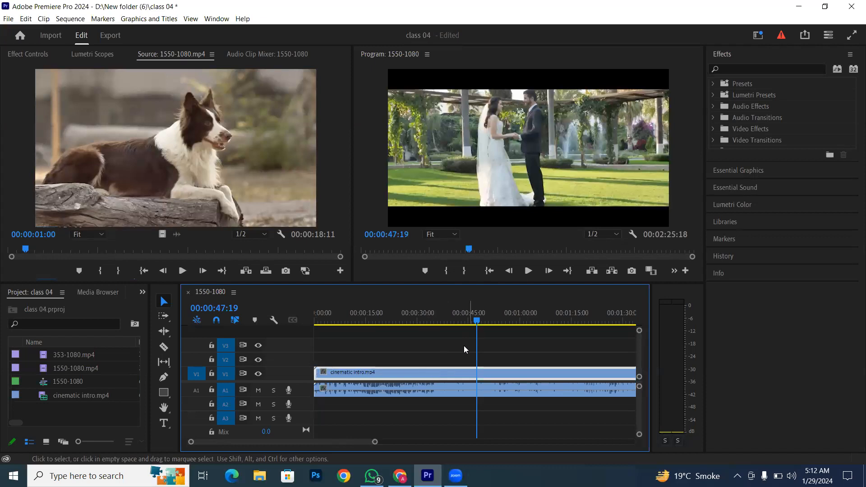
pyautogui.click(429, 389)
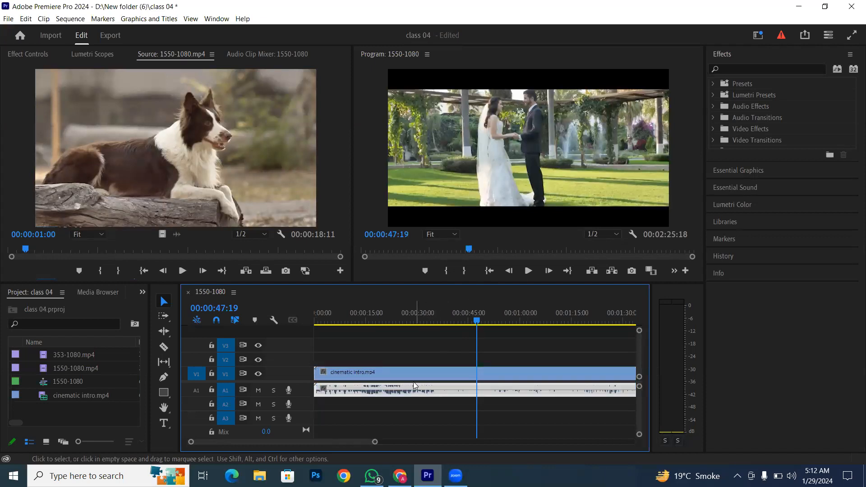
pyautogui.click(426, 371)
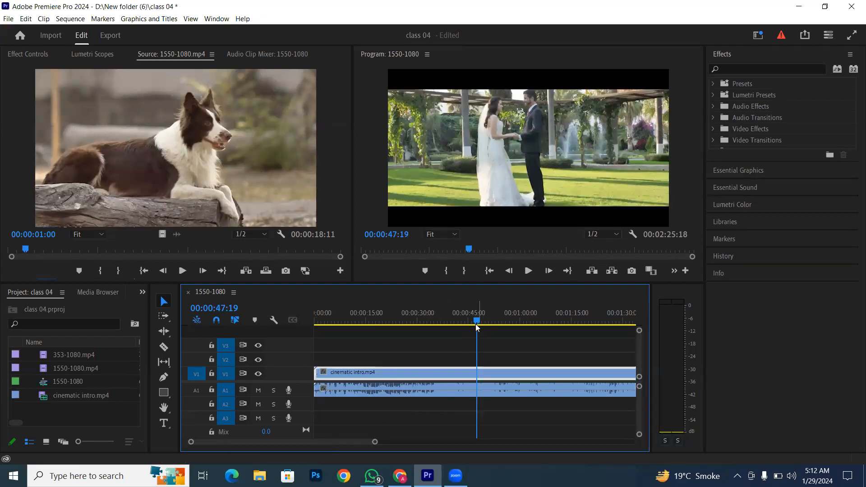
pyautogui.moveTo(476, 321); pyautogui.dragTo(354, 323)
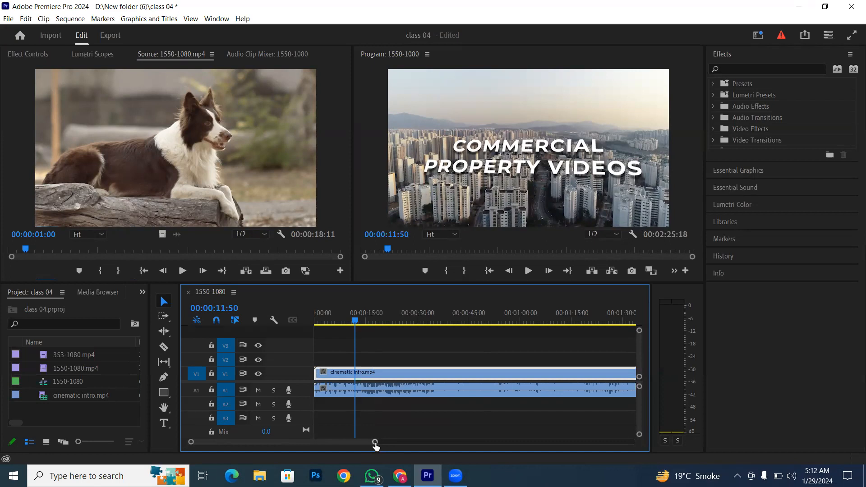
# Examine cinematic intro.mp4 at different timeline zoom levels, from the whole clip down to its audio waveform near 00:00:10:00
pyautogui.moveTo(375, 443); pyautogui.dragTo(504, 443)
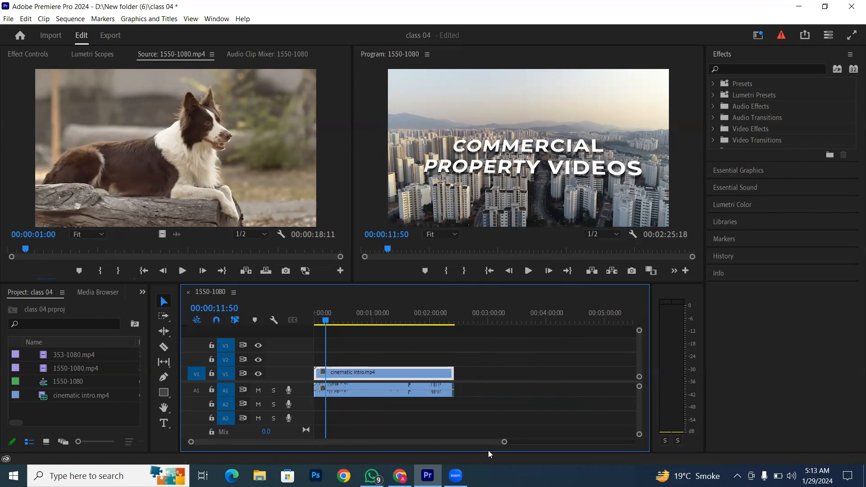
pyautogui.moveTo(502, 443); pyautogui.dragTo(442, 448)
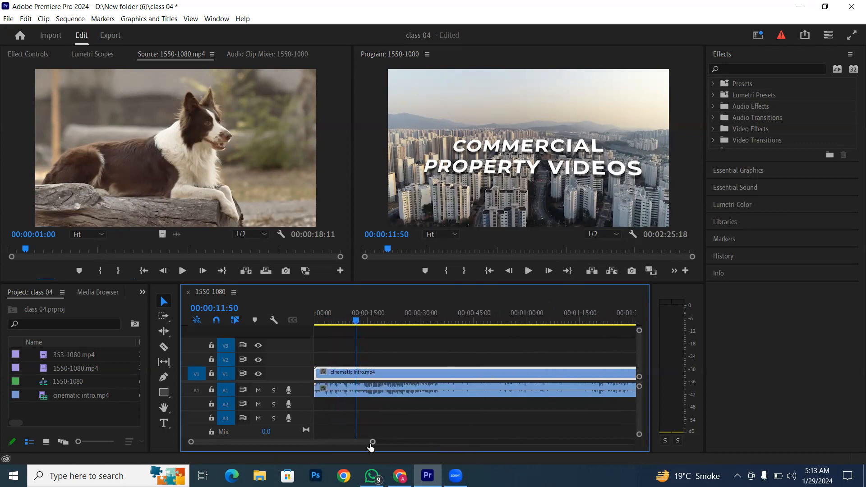
pyautogui.moveTo(371, 447); pyautogui.dragTo(329, 448)
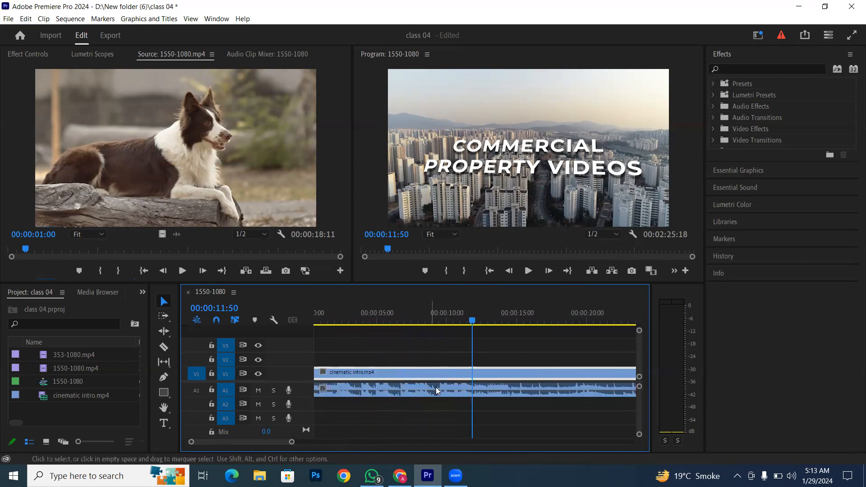
pyautogui.moveTo(291, 445)
pyautogui.mouseDown()
pyautogui.moveTo(271, 445)
pyautogui.moveTo(279, 444)
pyautogui.mouseUp()
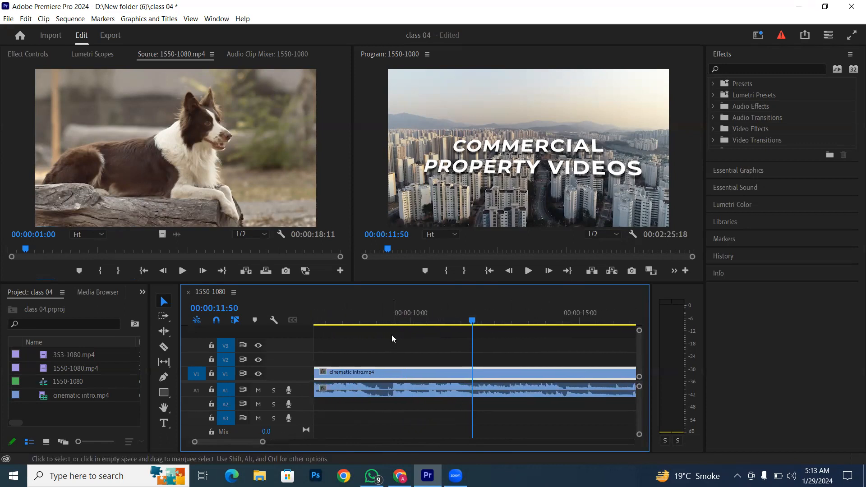
pyautogui.click(397, 392)
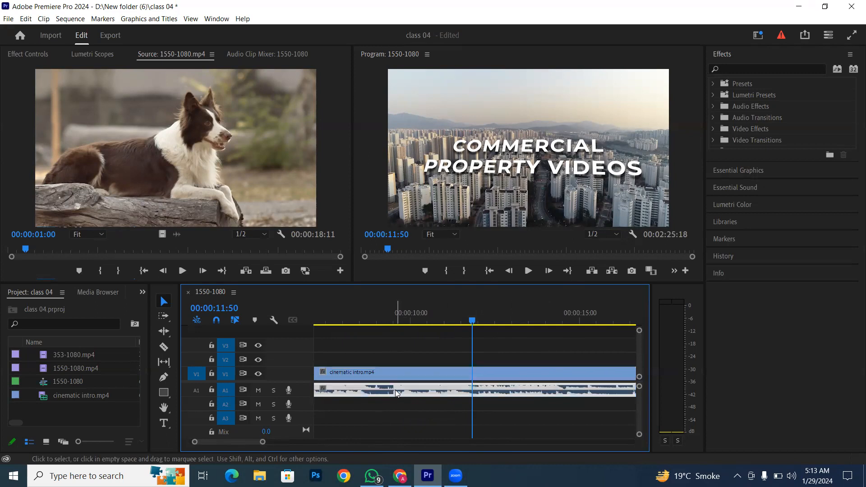
pyautogui.click(393, 397)
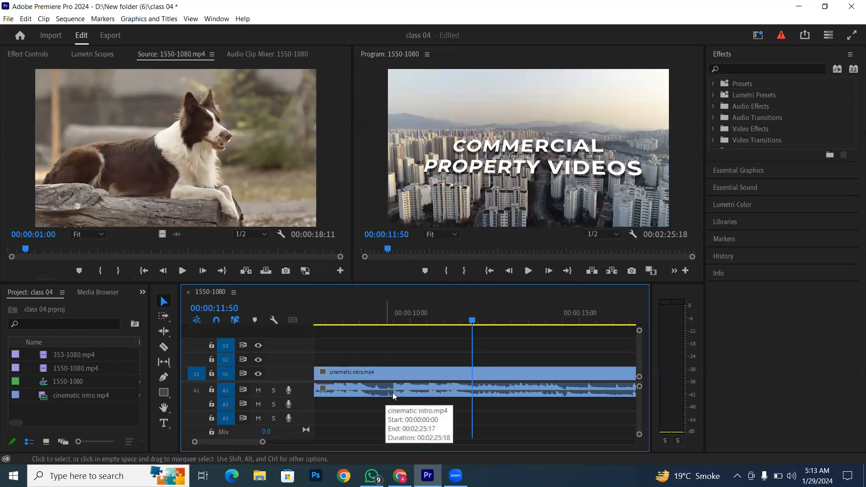
pyautogui.moveTo(255, 444); pyautogui.dragTo(365, 446)
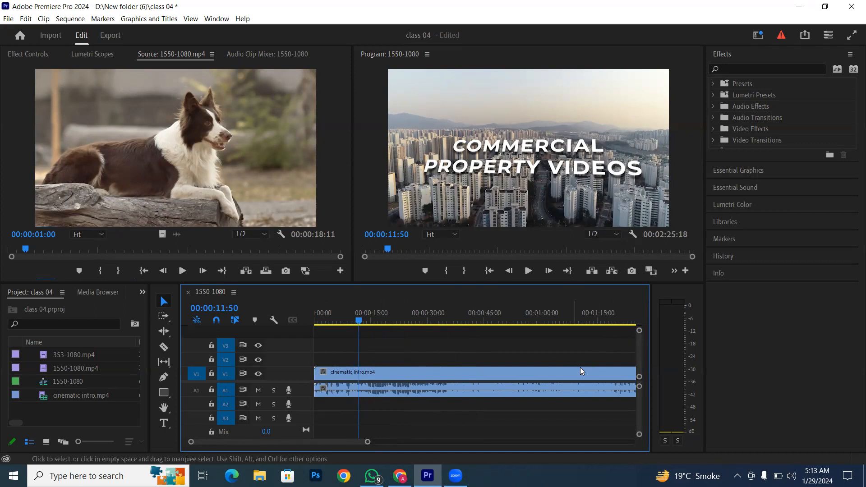
# Enlarge track V1 to show the clip's thumbnail and, with the video clip selected, move the playhead to 00:00:14:25
pyautogui.moveTo(638, 332); pyautogui.dragTo(640, 334)
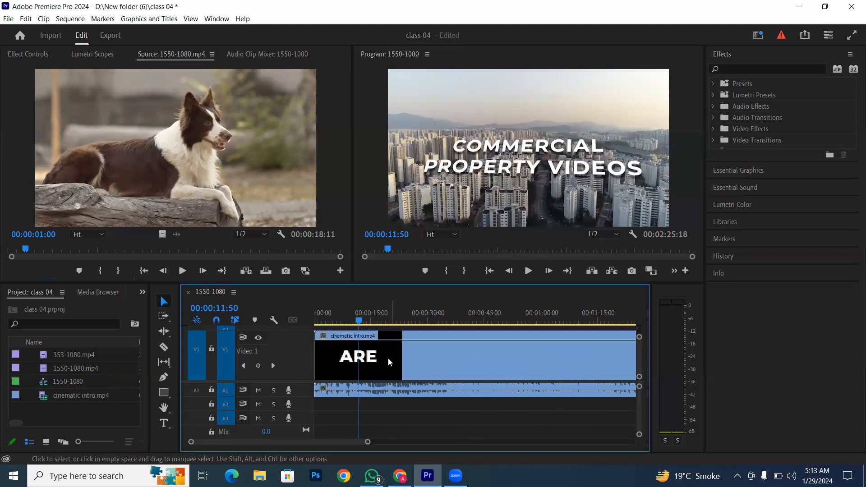
pyautogui.press('space')
pyautogui.click(488, 363)
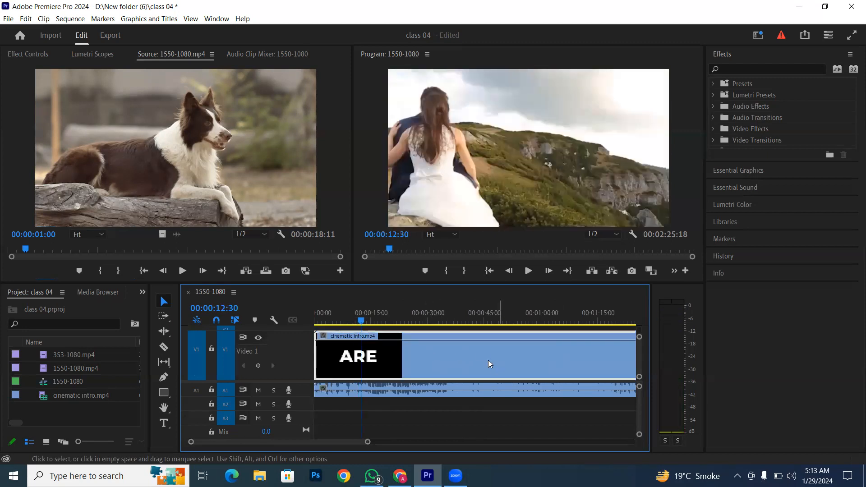
pyautogui.moveTo(369, 441)
pyautogui.mouseDown()
pyautogui.moveTo(448, 442)
pyautogui.moveTo(428, 443)
pyautogui.mouseUp()
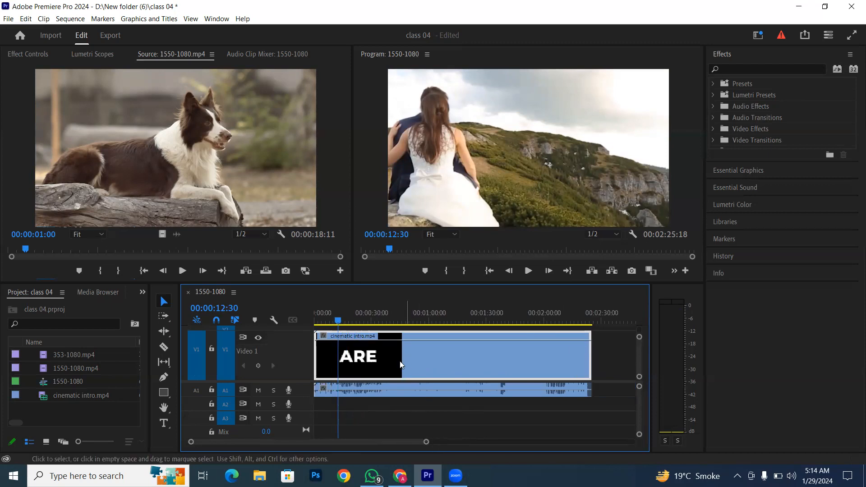
pyautogui.moveTo(339, 321); pyautogui.dragTo(341, 342)
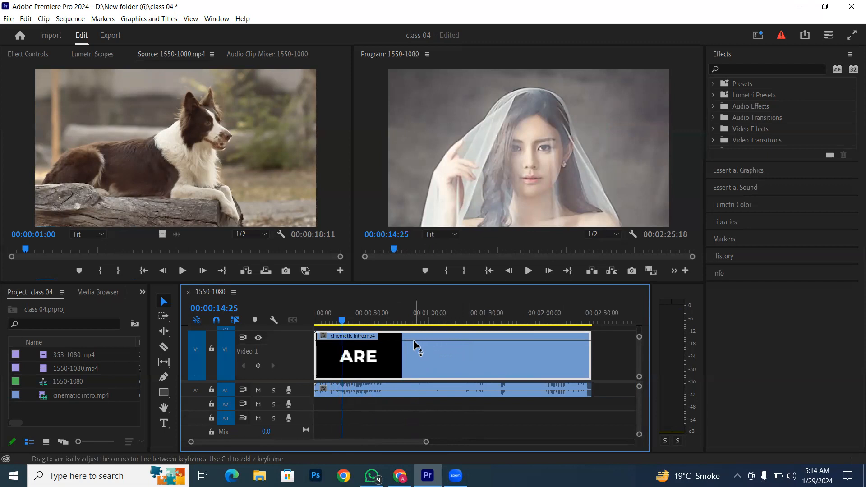
# Enlarge track A1 to show its waveform, and try lowering the cinematic intro.mp4 audio volume to -16.2 dB before undoing it
pyautogui.moveTo(639, 386); pyautogui.dragTo(638, 391)
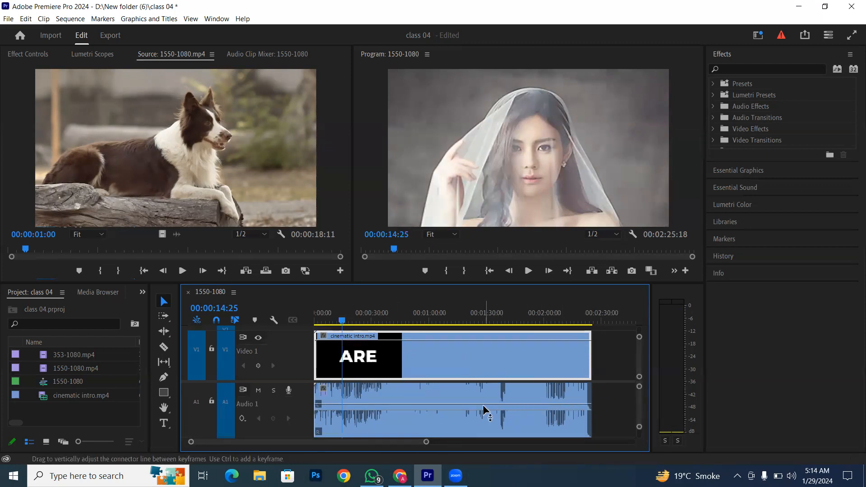
pyautogui.click(494, 402)
pyautogui.moveTo(494, 402); pyautogui.dragTo(495, 421)
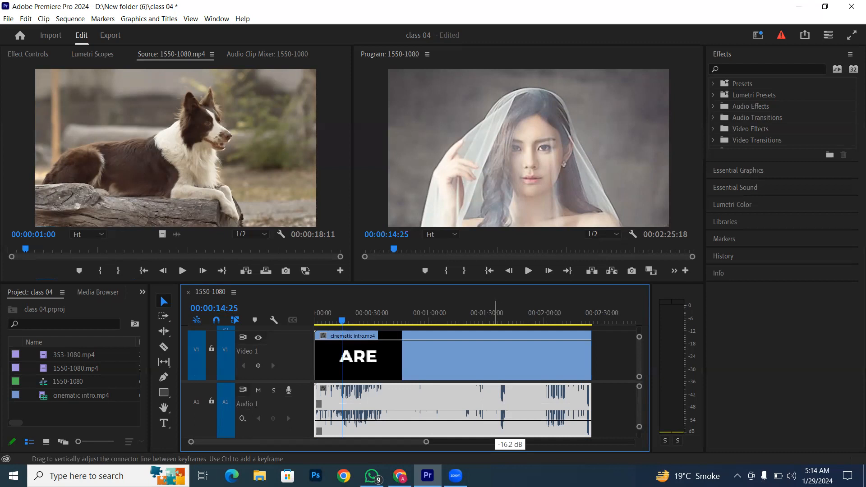
pyautogui.hotkey('ctrl', 'z')
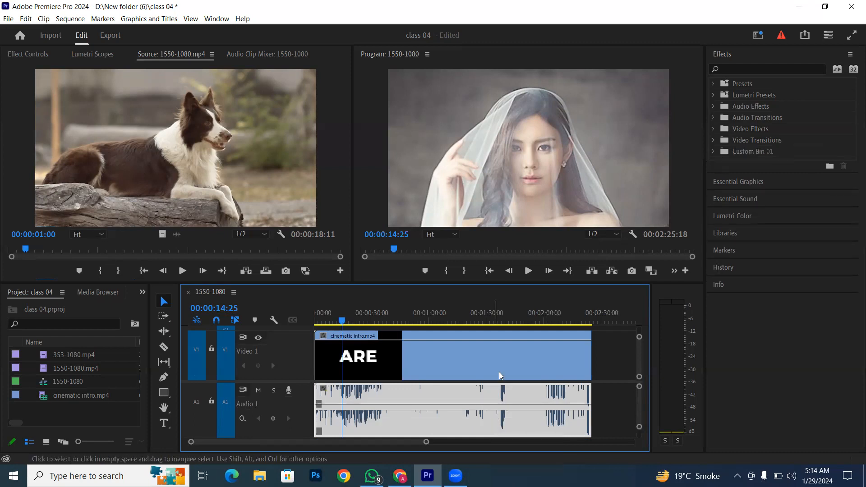
# Try lowering the opacity of the V1 video and the volume of the A1 audio with their connector lines, and undo both changes
pyautogui.moveTo(493, 339); pyautogui.dragTo(494, 364)
pyautogui.press('space')
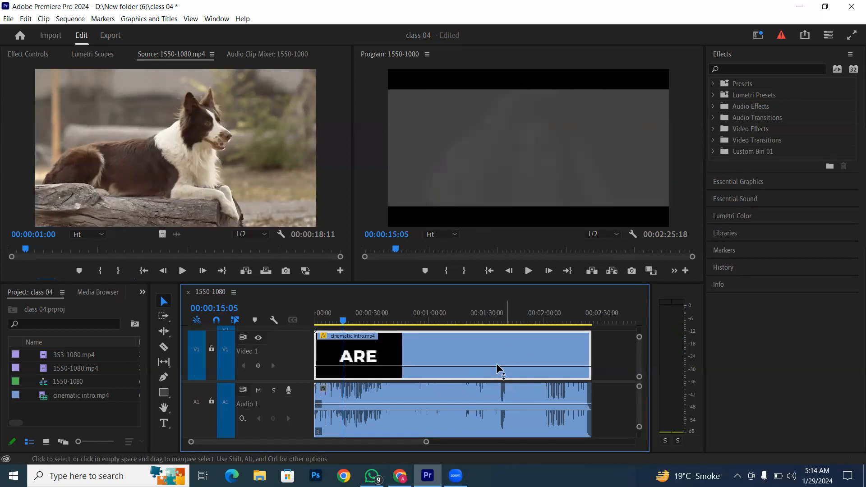
pyautogui.moveTo(512, 403); pyautogui.dragTo(513, 413)
pyautogui.hotkey('ctrl', 'z')
pyautogui.hotkey('ctrl', 'z')
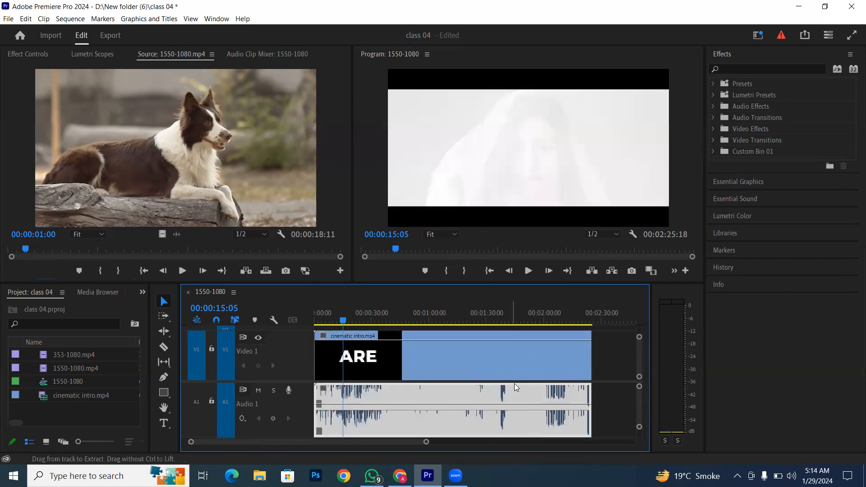
# Delete only the audio part of cinematic intro.mp4 from A1 and undo the deletion
pyautogui.click(529, 341)
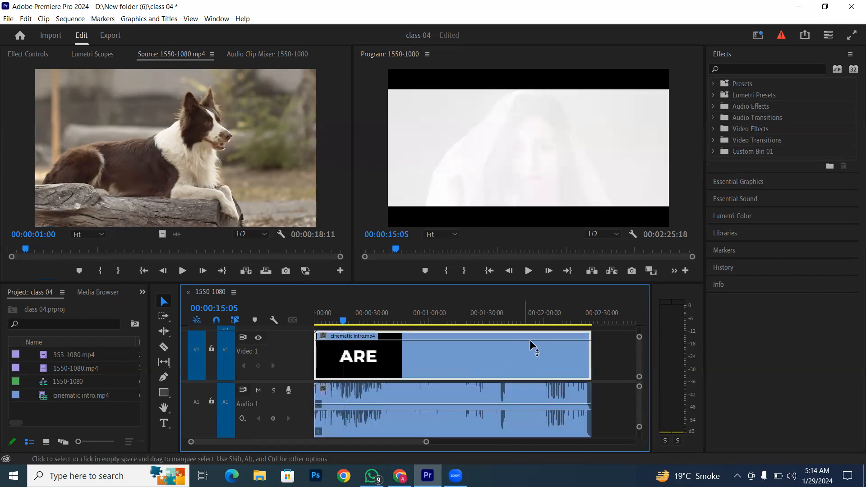
pyautogui.keyDown('alt'); pyautogui.click(536, 395); pyautogui.keyUp('alt')
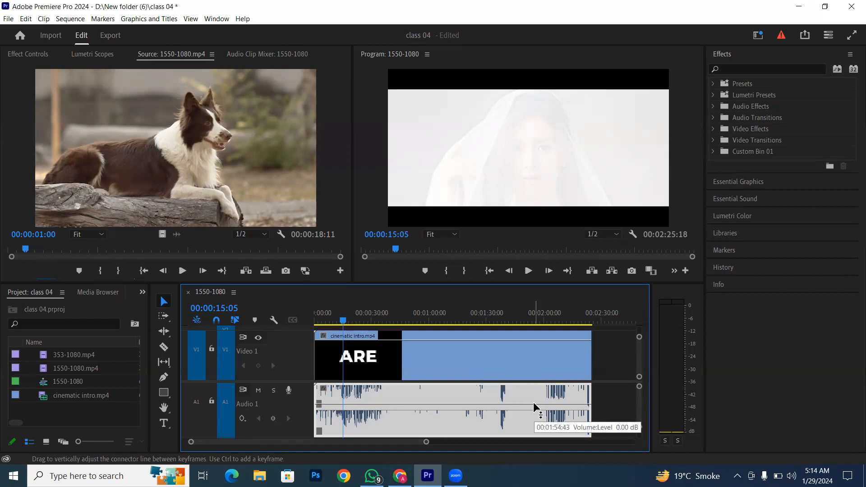
pyautogui.press('Delete')
pyautogui.hotkey('ctrl', 'z')
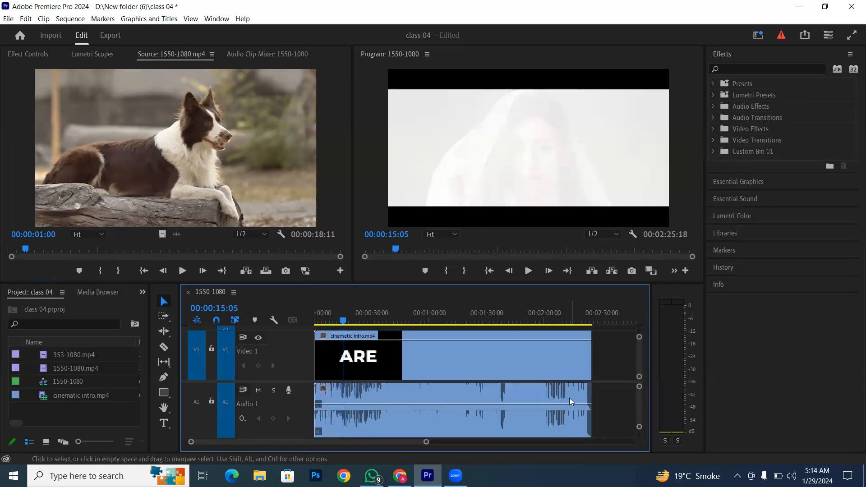
# Reduce the heights of the video tracks and of the audio tracks in the timeline
pyautogui.moveTo(639, 341); pyautogui.dragTo(642, 332)
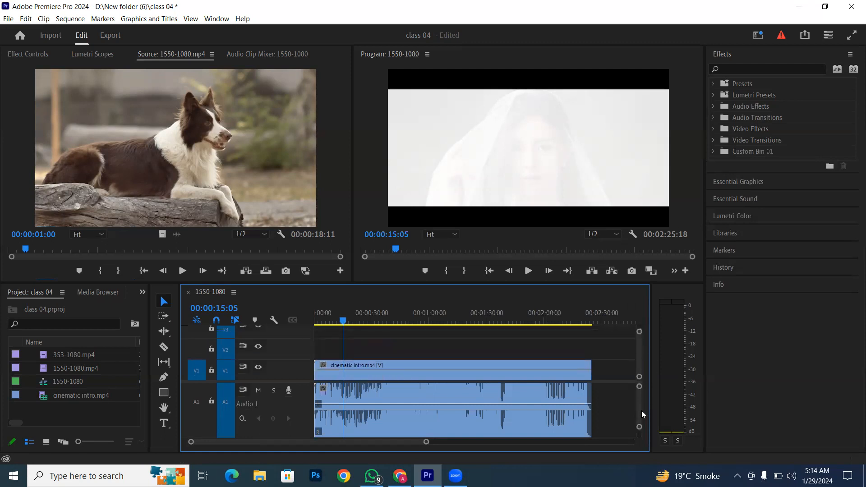
pyautogui.moveTo(639, 389); pyautogui.dragTo(641, 382)
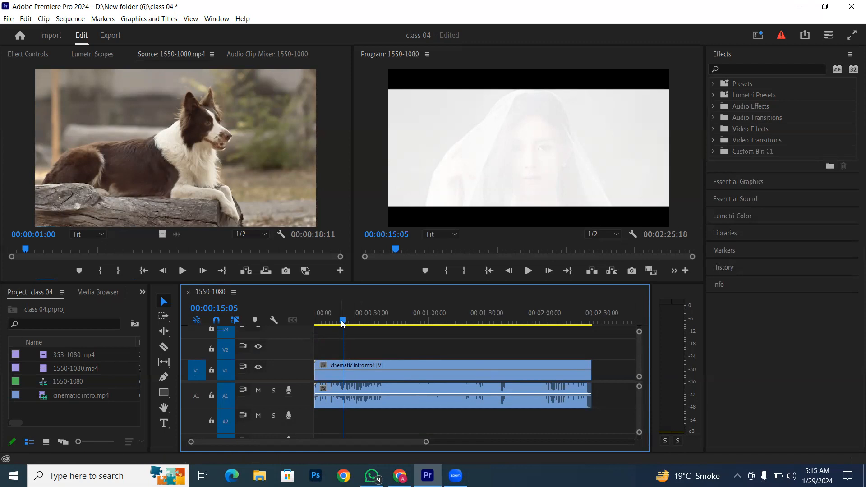
# Scrub the playhead back and forth through cinematic intro.mp4 to preview its frames, ending at 00:00:14:07
pyautogui.moveTo(342, 323); pyautogui.dragTo(425, 328)
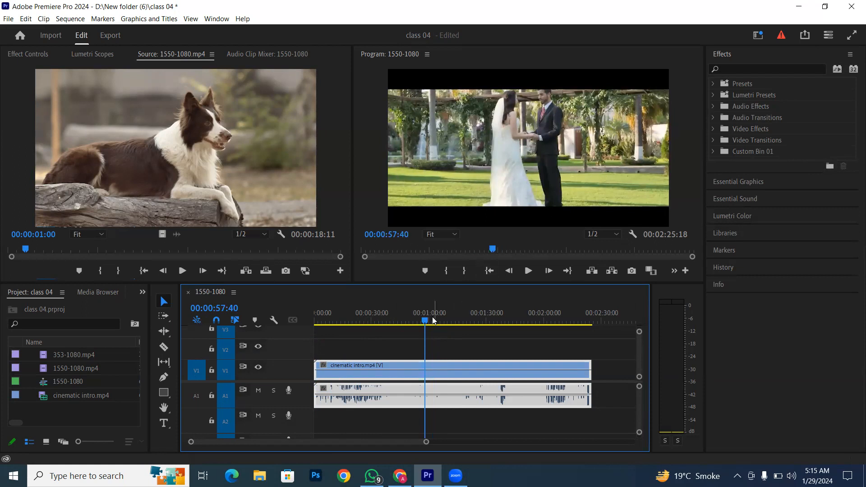
pyautogui.moveTo(427, 322); pyautogui.dragTo(377, 330)
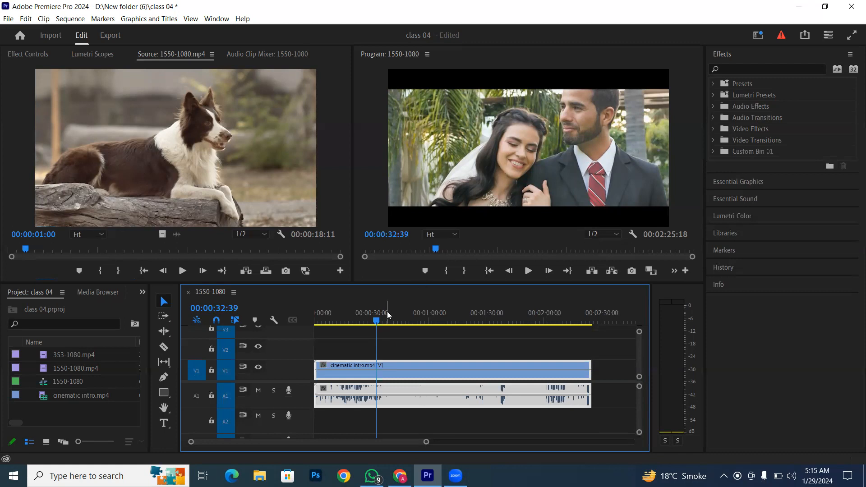
pyautogui.moveTo(387, 322); pyautogui.dragTo(496, 322)
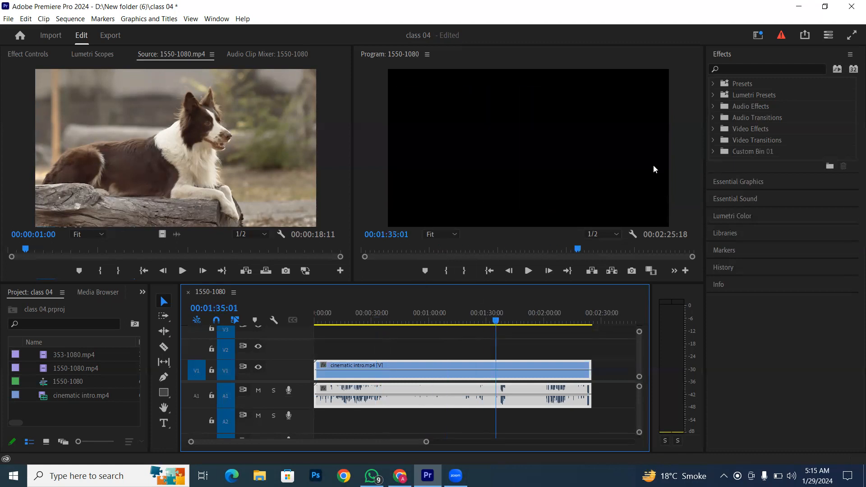
pyautogui.moveTo(496, 322); pyautogui.dragTo(341, 329)
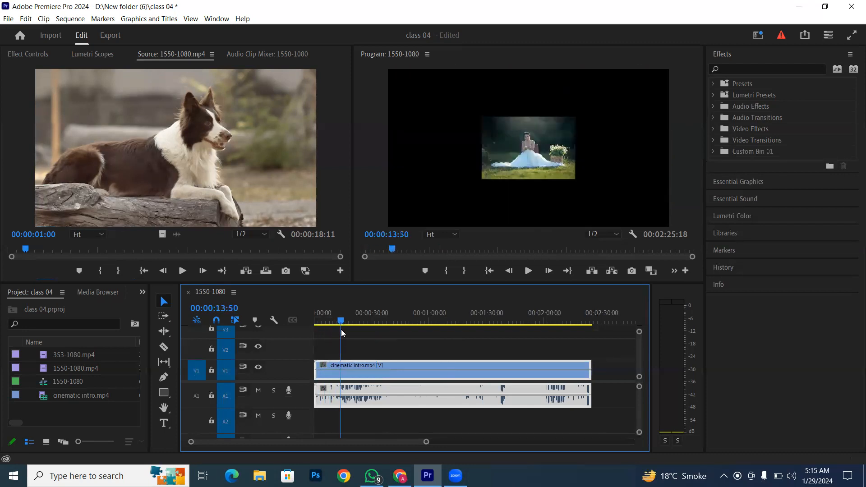
pyautogui.moveTo(340, 330); pyautogui.dragTo(342, 329)
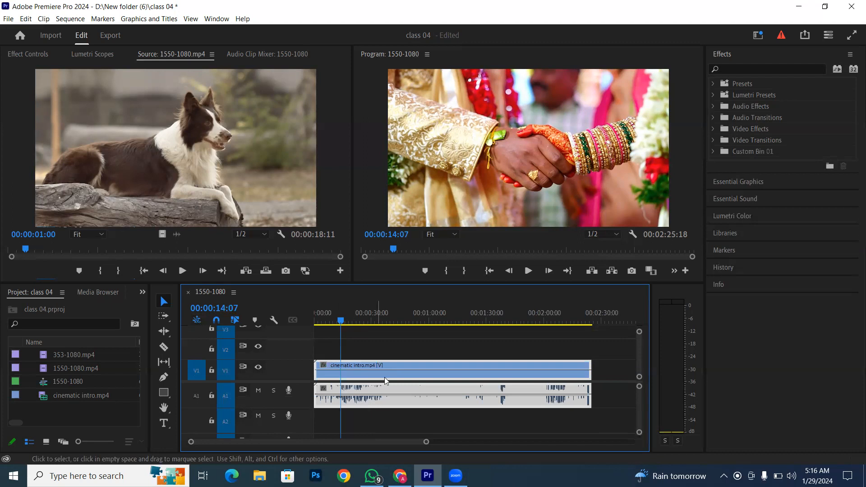
# Unlink the video and audio parts of cinematic intro.mp4 and clear the timeline selection
pyautogui.click(408, 341)
pyautogui.moveTo(366, 340); pyautogui.dragTo(437, 368)
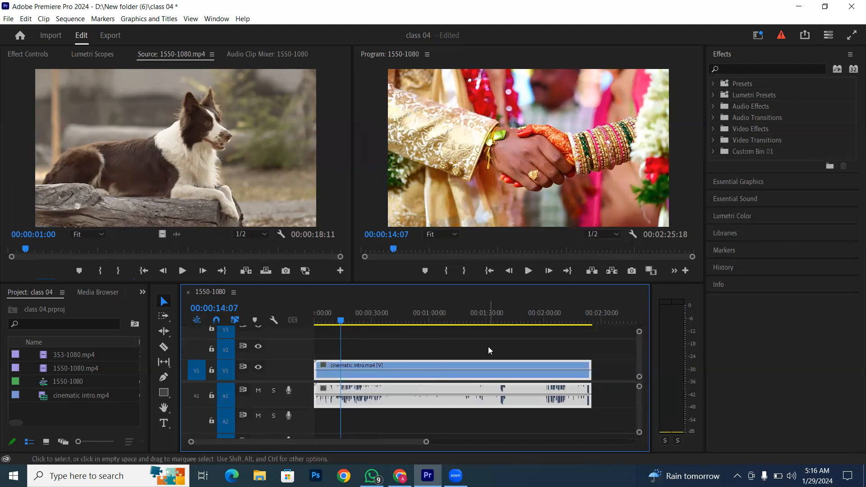
pyautogui.rightClick(457, 365)
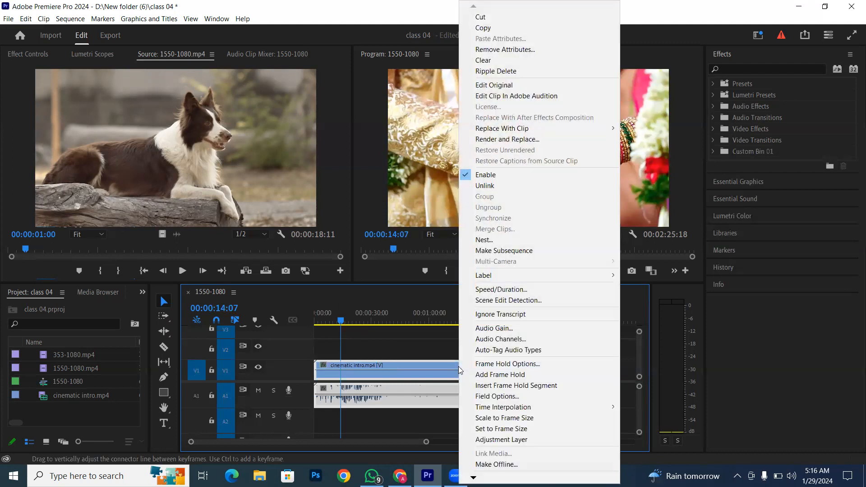
pyautogui.click(486, 186)
pyautogui.moveTo(399, 341); pyautogui.dragTo(471, 372)
pyautogui.moveTo(606, 389); pyautogui.dragTo(567, 401)
pyautogui.moveTo(610, 356); pyautogui.dragTo(547, 405)
pyautogui.click(564, 347)
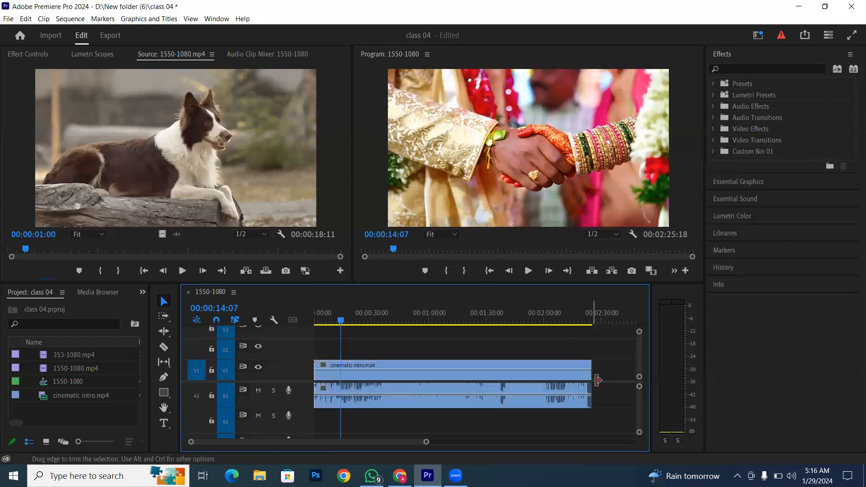
# Delete the unlinked A1 audio and V1 video of cinematic intro.mp4 one at a time, undoing each deletion
pyautogui.click(586, 394)
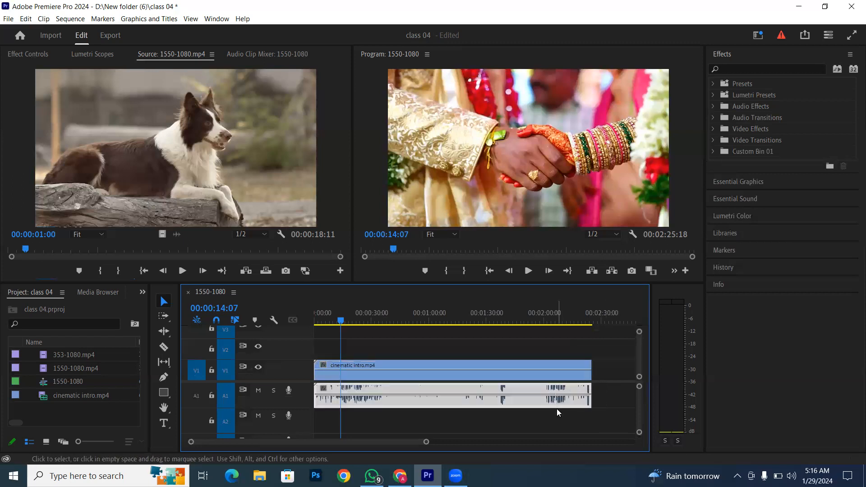
pyautogui.press('Delete')
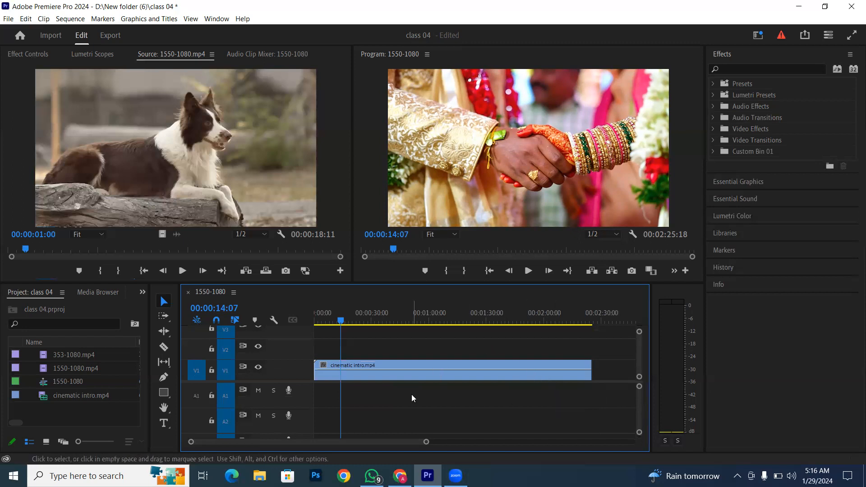
pyautogui.hotkey('ctrl', 'z')
pyautogui.click(434, 366)
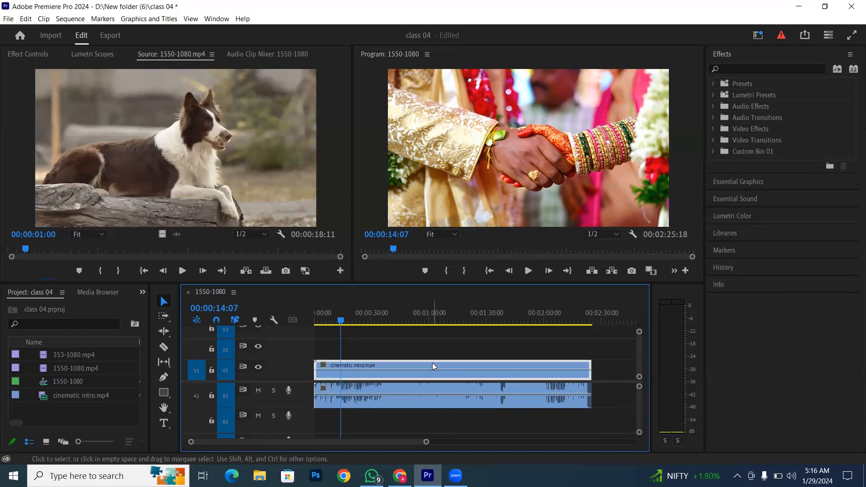
pyautogui.press('Delete')
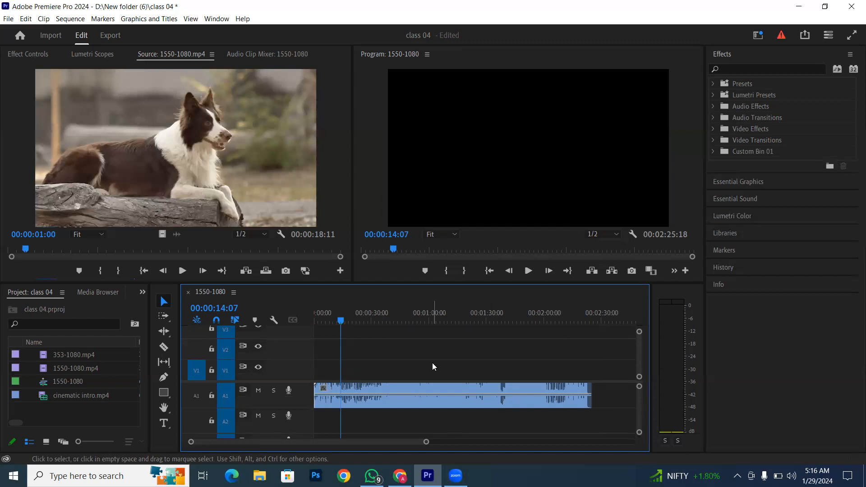
pyautogui.hotkey('ctrl', 'z')
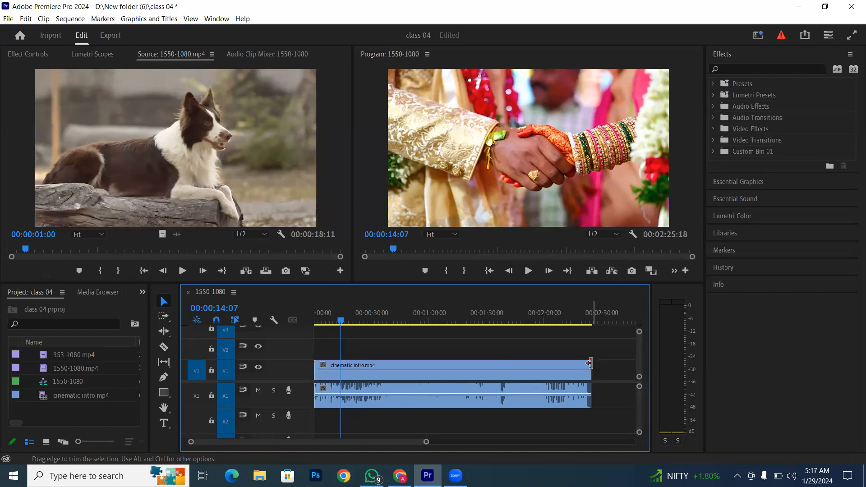
# Trim the end of the V1 video back to the playhead at 00:00:14:07 and play the sequence from its beginning
pyautogui.moveTo(590, 363); pyautogui.dragTo(341, 375)
pyautogui.click(315, 326)
pyautogui.press('space')
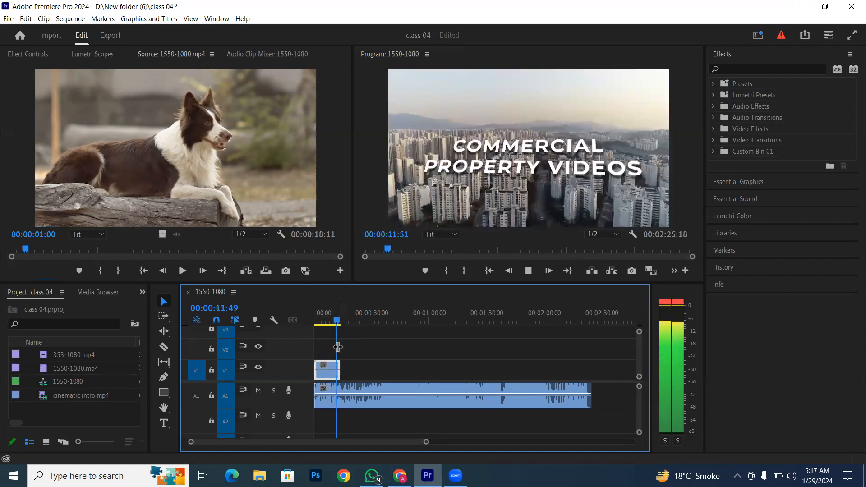
pyautogui.press('space')
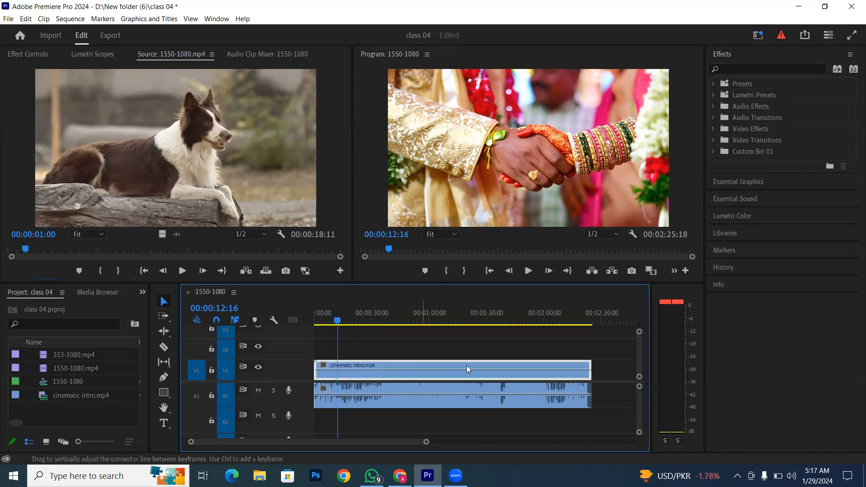
# Try to extend the ends of the A1 audio and V1 video parts beyond the source footage
pyautogui.moveTo(426, 441); pyautogui.dragTo(439, 442)
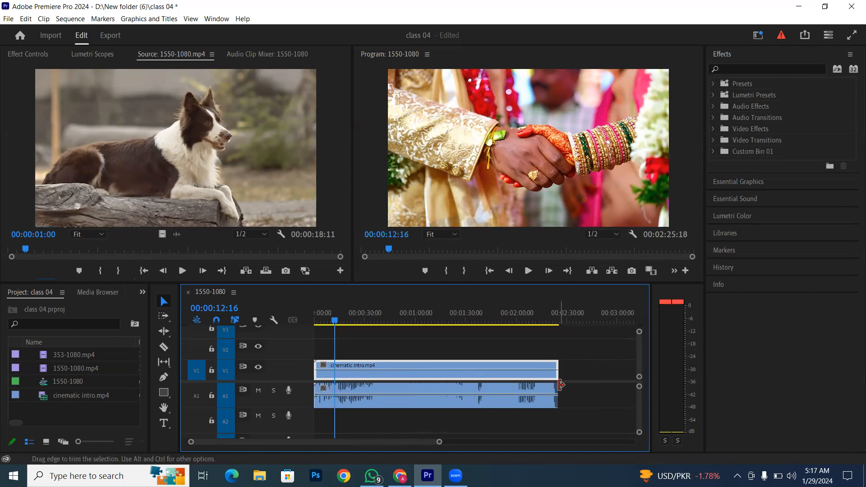
pyautogui.moveTo(561, 385); pyautogui.dragTo(580, 387)
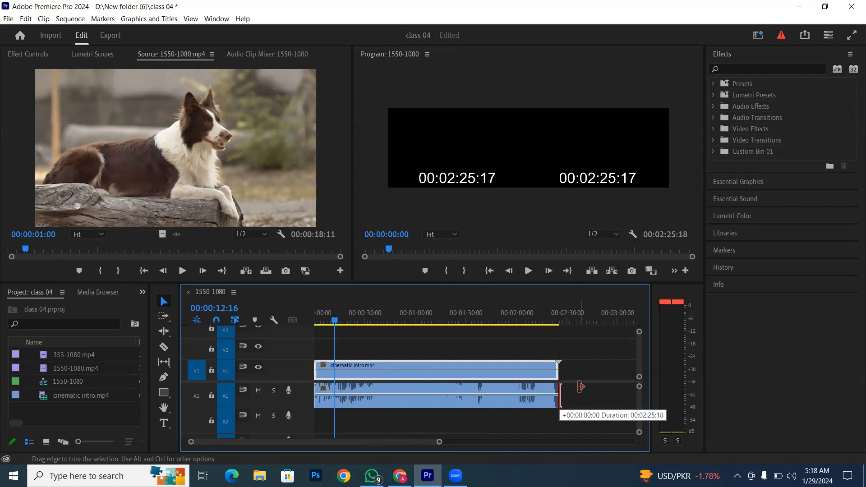
pyautogui.moveTo(580, 387); pyautogui.dragTo(579, 363)
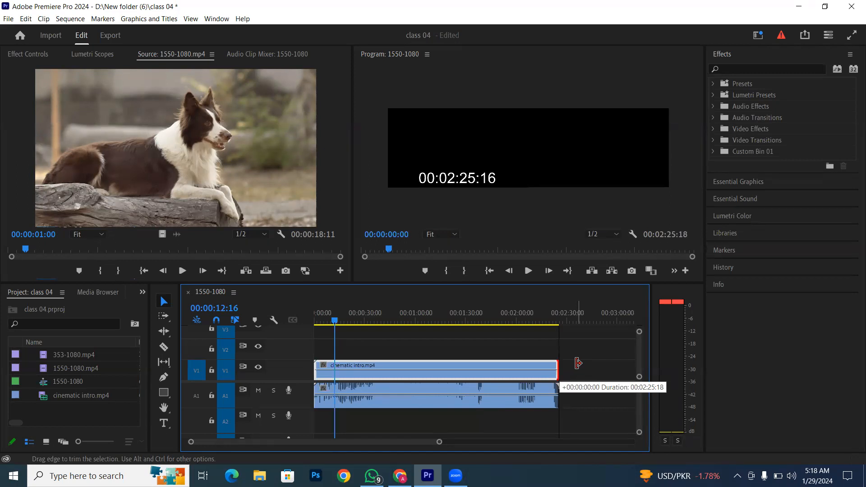
pyautogui.moveTo(578, 364); pyautogui.dragTo(560, 367)
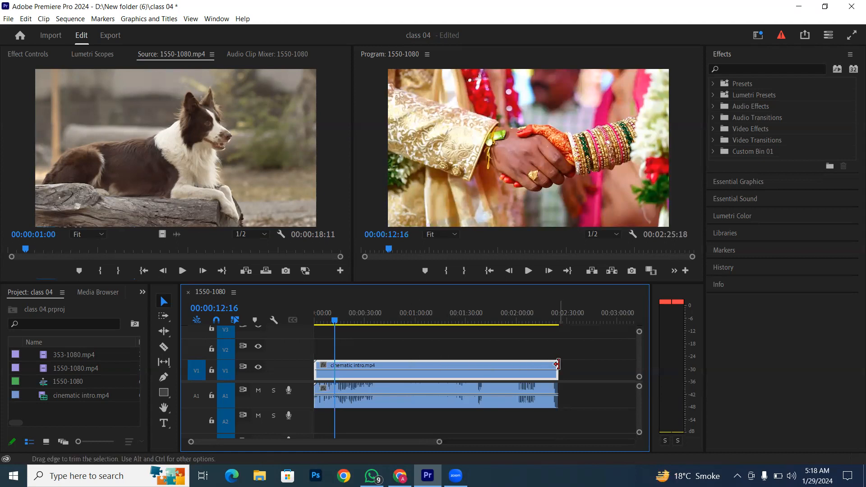
# Trim the end of the V1 video to a duration of 00:01:12:01 and undo the trim
pyautogui.moveTo(555, 366); pyautogui.dragTo(432, 369)
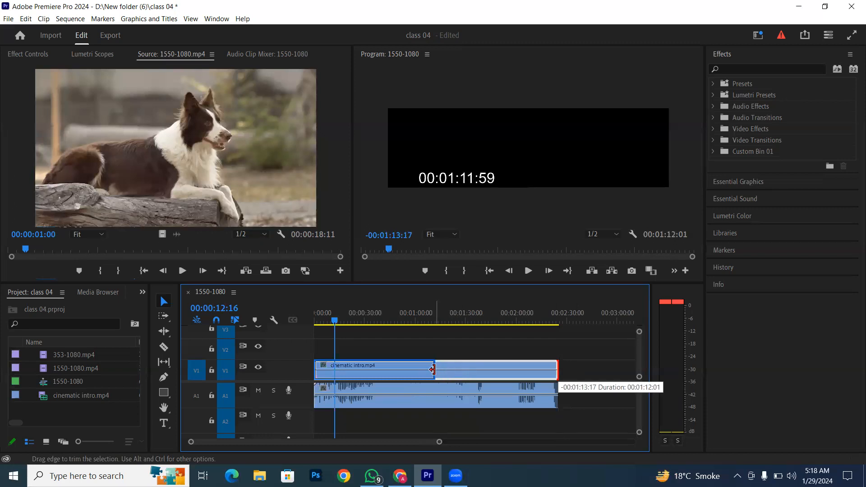
pyautogui.moveTo(433, 369); pyautogui.dragTo(432, 370)
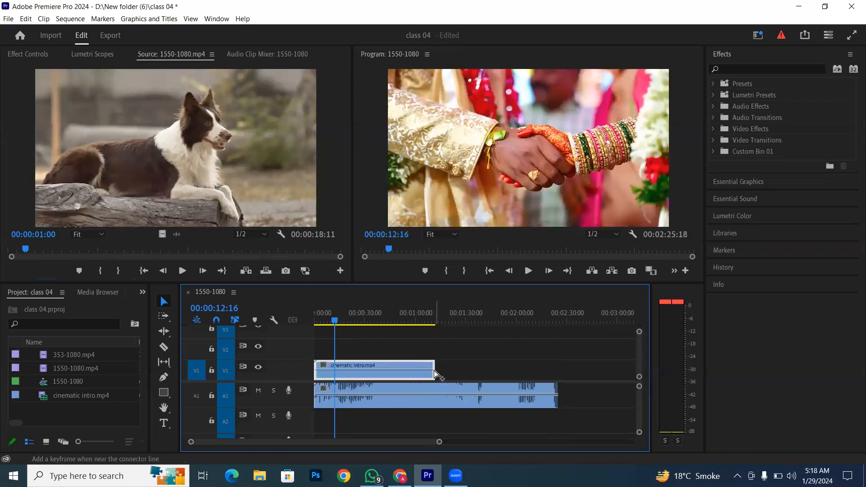
pyautogui.hotkey('ctrl', 'z')
# Trim the end of the V1 video to about 1 minute 39 seconds and place the playhead at its new end
pyautogui.moveTo(559, 366); pyautogui.dragTo(479, 365)
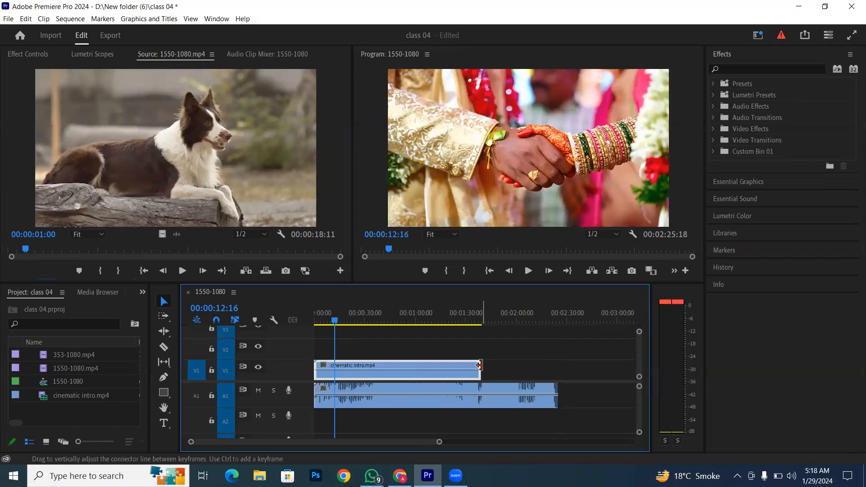
pyautogui.click(479, 322)
pyautogui.click(482, 322)
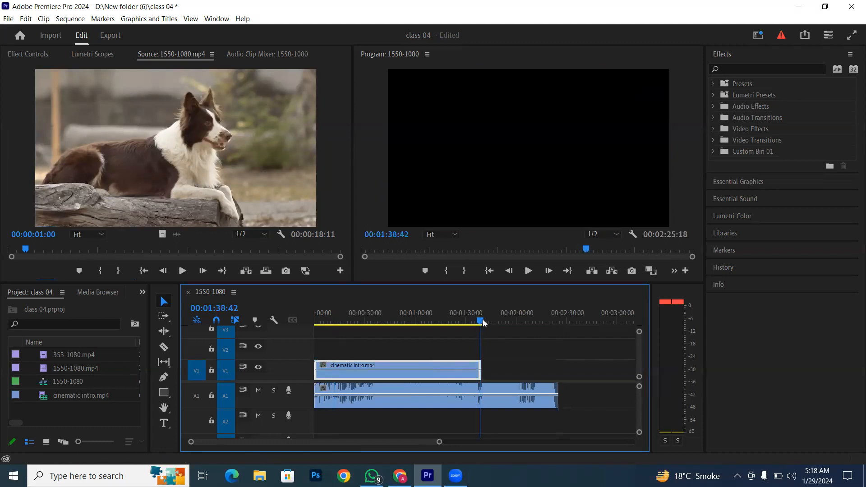
# Extend the end of the V1 video to its full duration of 00:02:25:18 and place the playhead at 00:02:24:33
pyautogui.moveTo(482, 363); pyautogui.dragTo(561, 367)
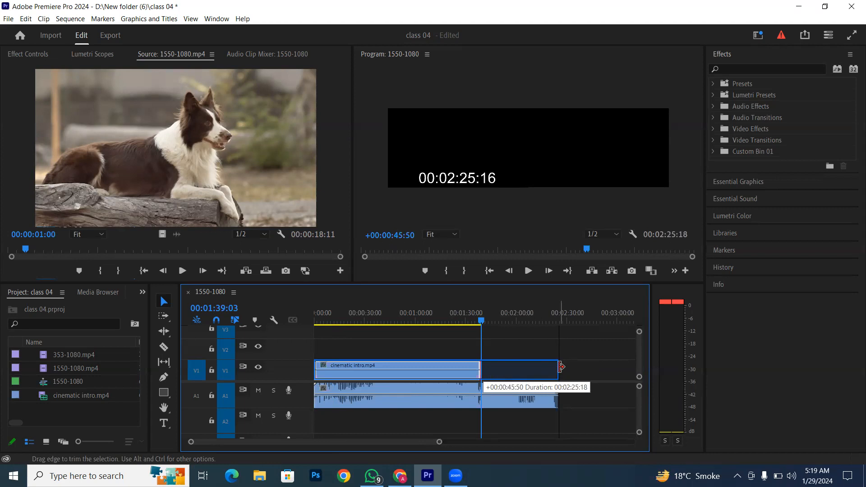
pyautogui.moveTo(561, 366); pyautogui.dragTo(561, 366)
pyautogui.click(558, 323)
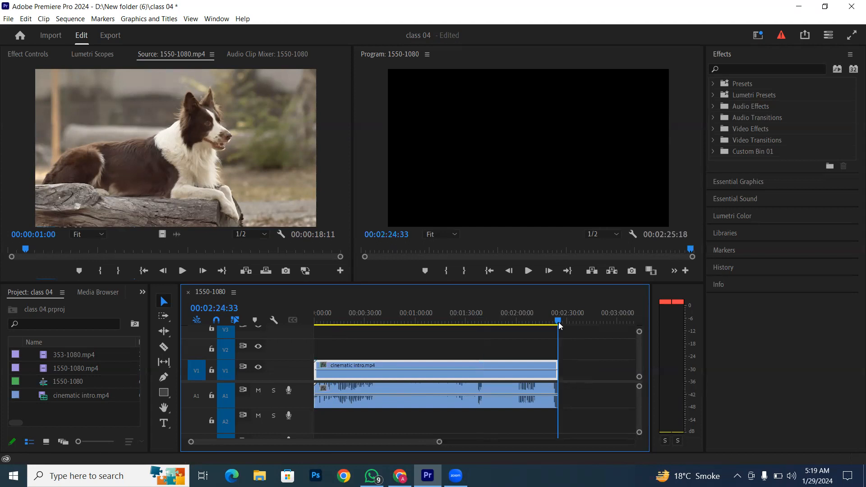
# Place the playhead at 00:00:20:25 and split the V1 video there with the Razor tool
pyautogui.click(557, 323)
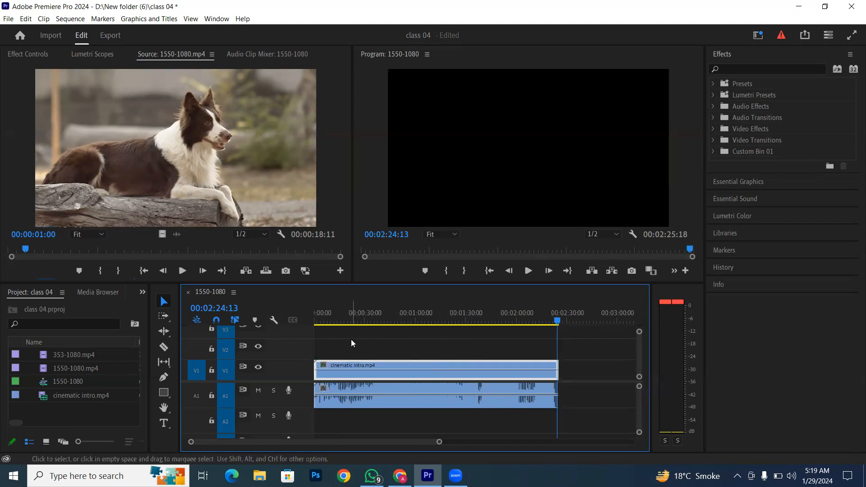
pyautogui.moveTo(360, 322)
pyautogui.mouseDown()
pyautogui.moveTo(369, 324)
pyautogui.moveTo(350, 331)
pyautogui.mouseUp()
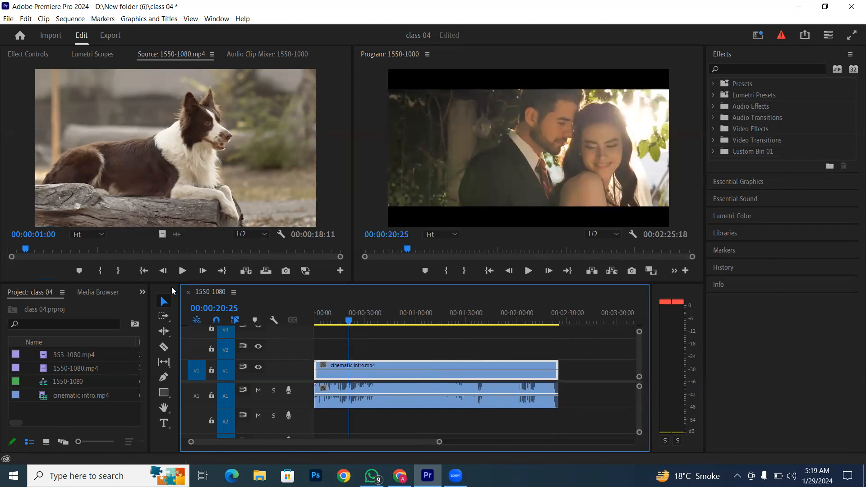
pyautogui.click(164, 348)
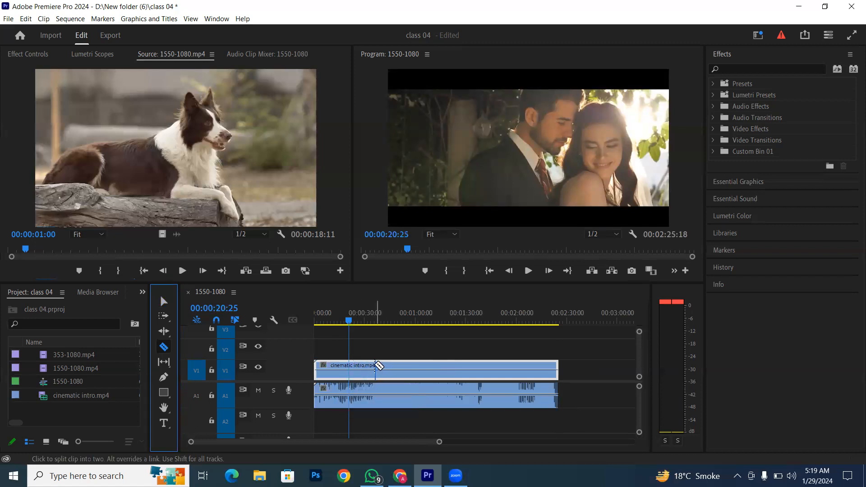
pyautogui.click(353, 369)
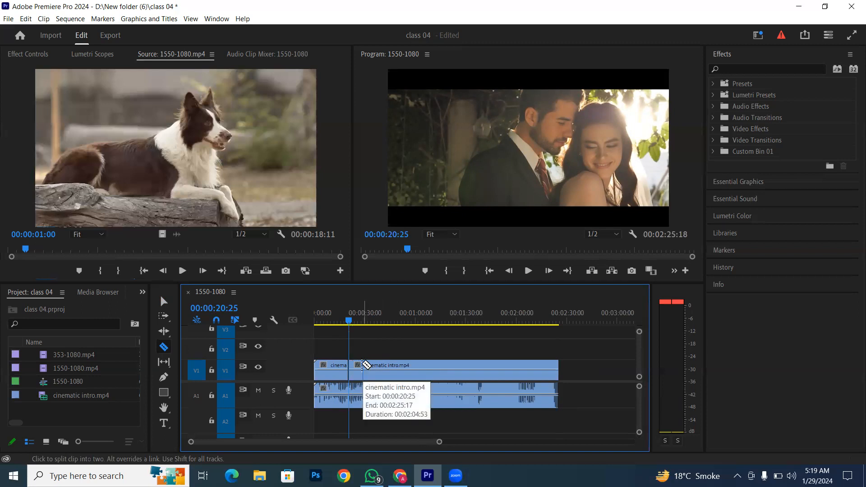
# Shift the second part of the V1 video about 25 seconds forward in time and move the first part up to V2
pyautogui.click(168, 303)
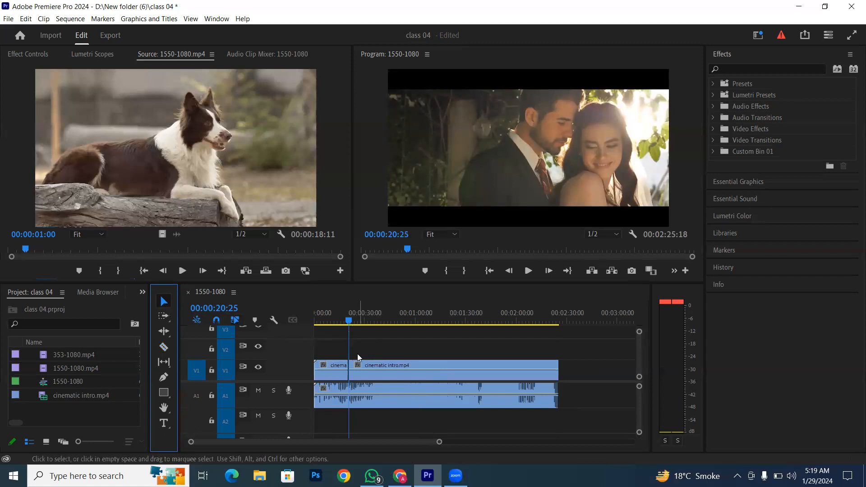
pyautogui.moveTo(373, 365); pyautogui.dragTo(392, 365)
pyautogui.moveTo(339, 369); pyautogui.dragTo(339, 356)
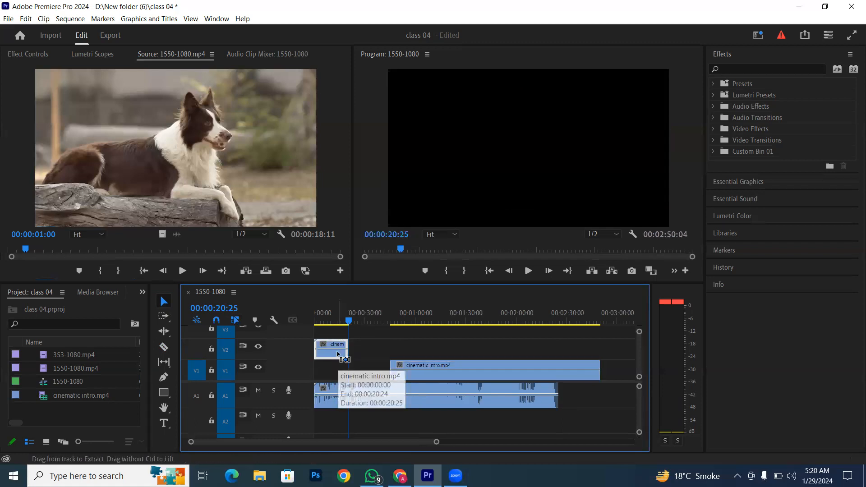
# Undo both part moves and the split of the V1 video, placing the playhead at 00:00:18:24
pyautogui.hotkey('ctrl', 'z')
pyautogui.moveTo(348, 325); pyautogui.dragTo(344, 325)
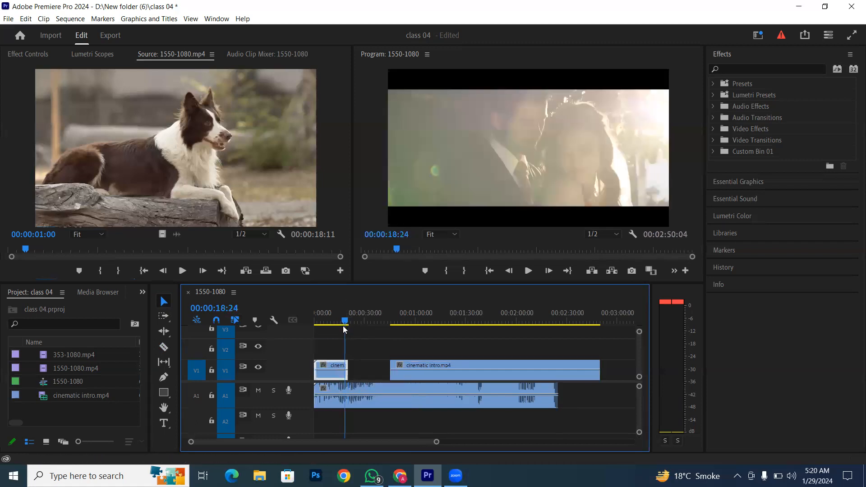
pyautogui.hotkey('ctrl', 'z')
pyautogui.click(368, 363)
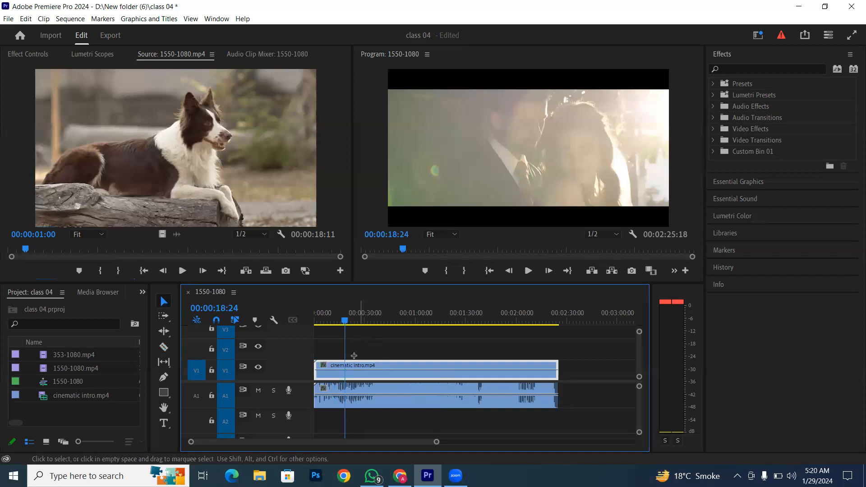
# Split the V1 video and A1 audio together at 00:00:20:00 with the Razor tool
pyautogui.click(340, 400)
pyautogui.moveTo(358, 347); pyautogui.dragTo(262, 388)
pyautogui.click(170, 349)
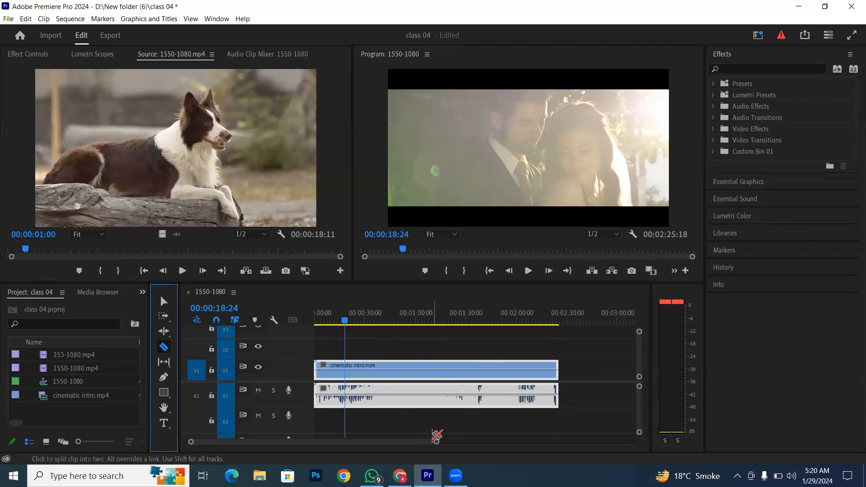
pyautogui.moveTo(436, 442); pyautogui.dragTo(356, 445)
pyautogui.press('v')
pyautogui.moveTo(473, 322); pyautogui.dragTo(502, 332)
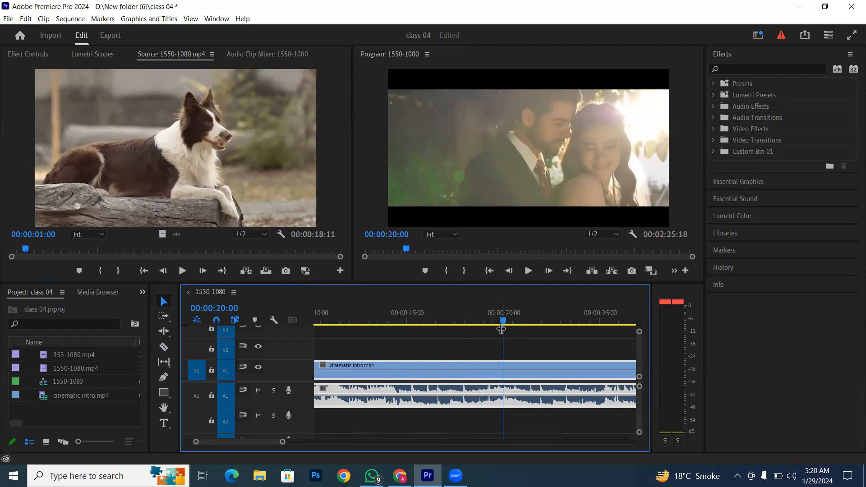
pyautogui.click(164, 348)
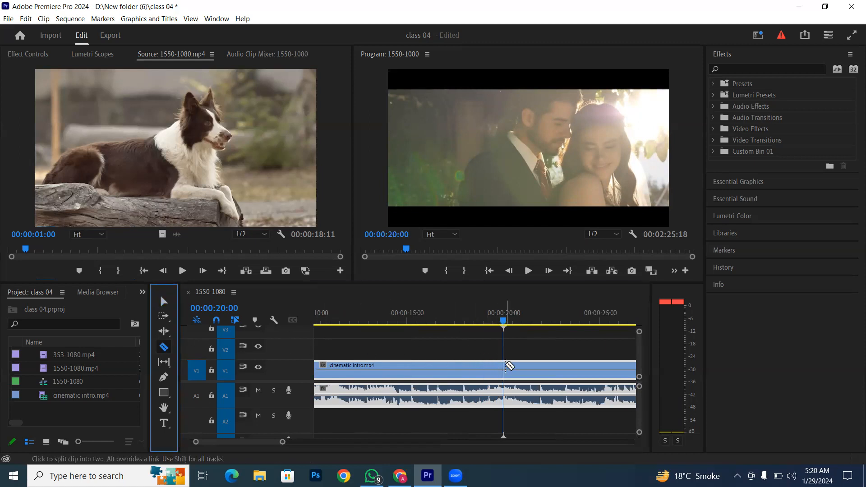
pyautogui.press('shift')
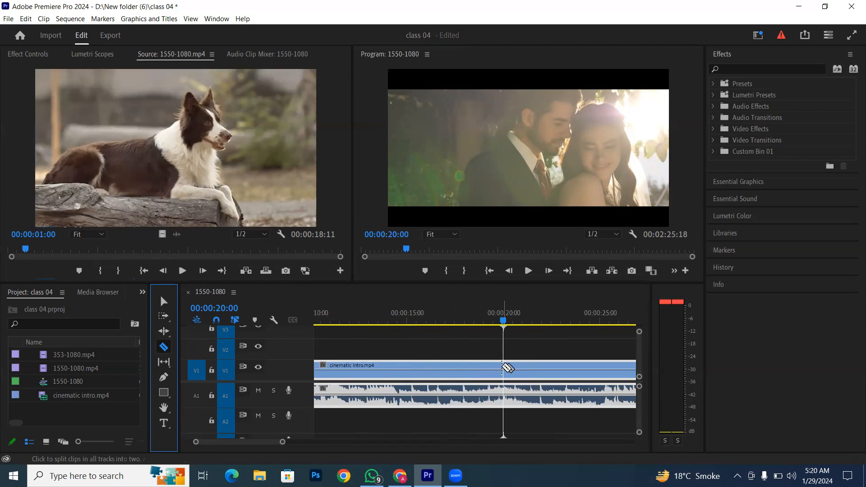
pyautogui.click(504, 383)
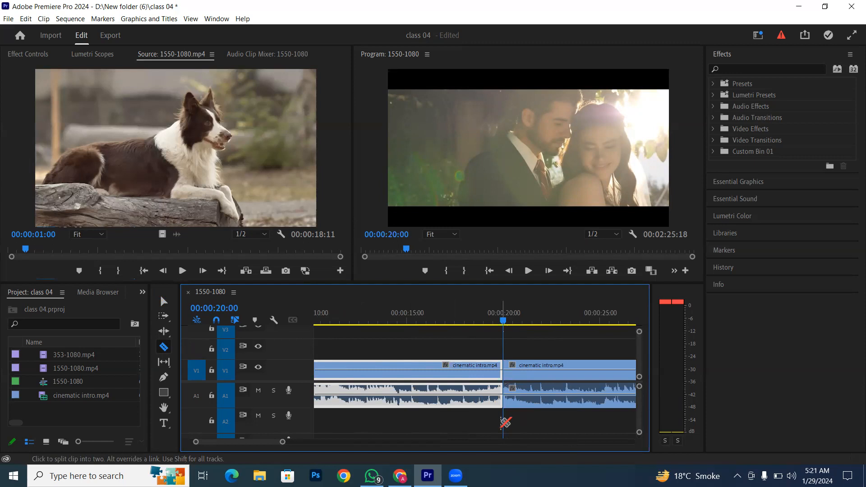
# Move the second video part up to V2 and its audio about one second forward in time, and undo these moves and the split
pyautogui.click(164, 302)
pyautogui.click(531, 366)
pyautogui.moveTo(531, 365); pyautogui.dragTo(540, 401)
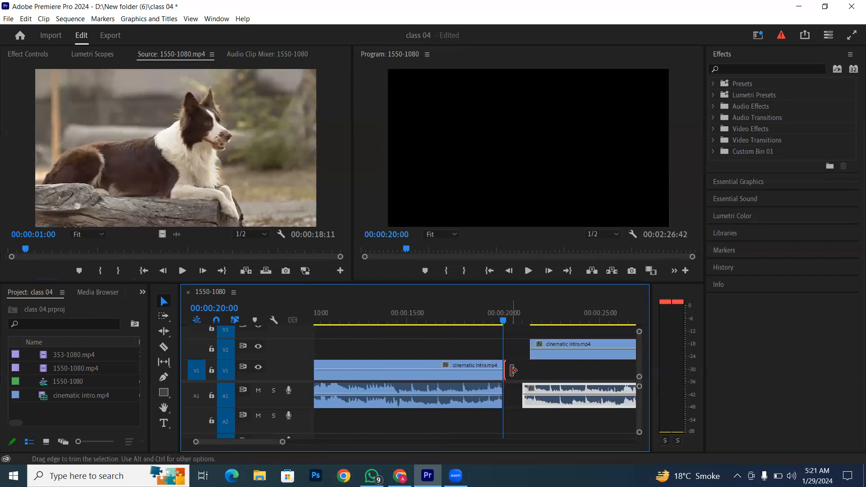
pyautogui.click(512, 394)
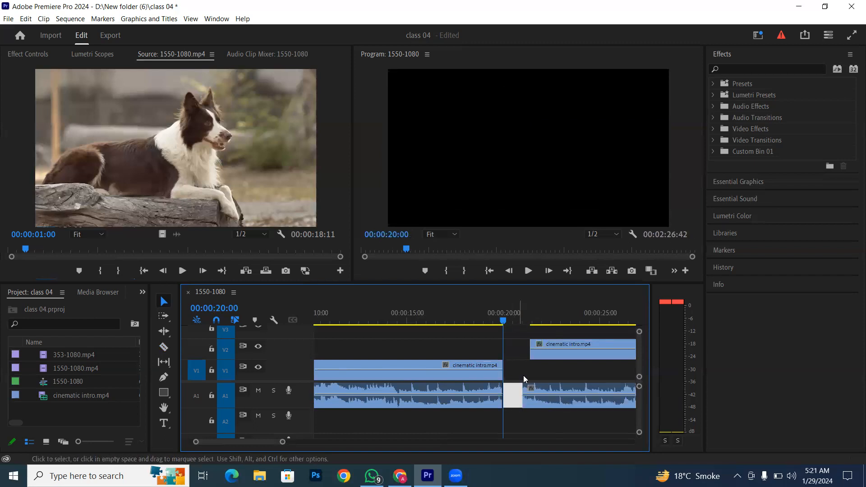
pyautogui.hotkey('ctrl', 'z')
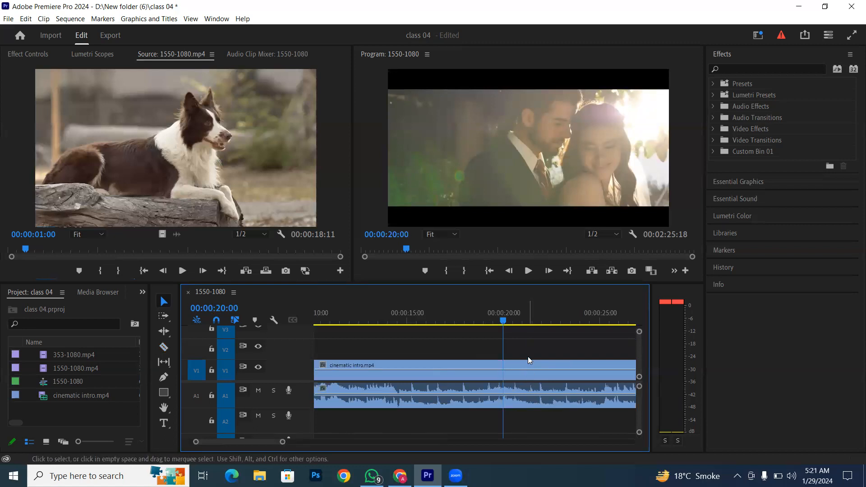
pyautogui.click(454, 384)
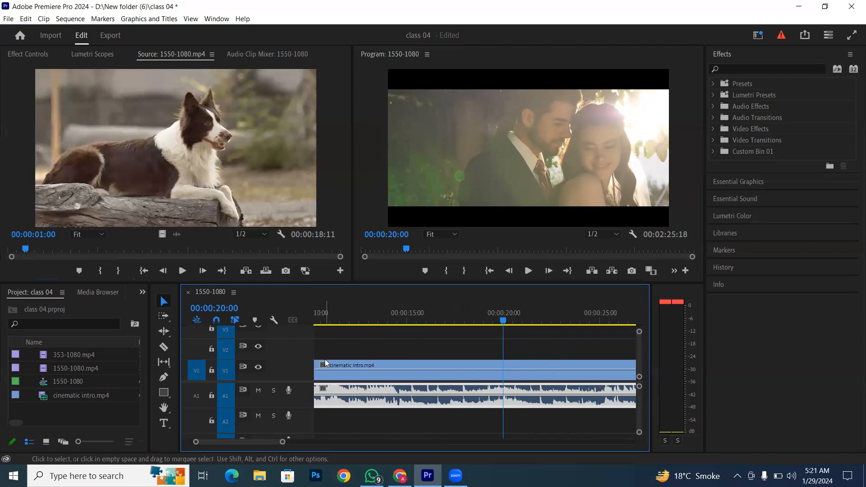
# Draw a large rectangle over most of the program frame, a smaller one inside it and a narrow one beside it with the Rectangle tool
pyautogui.click(163, 396)
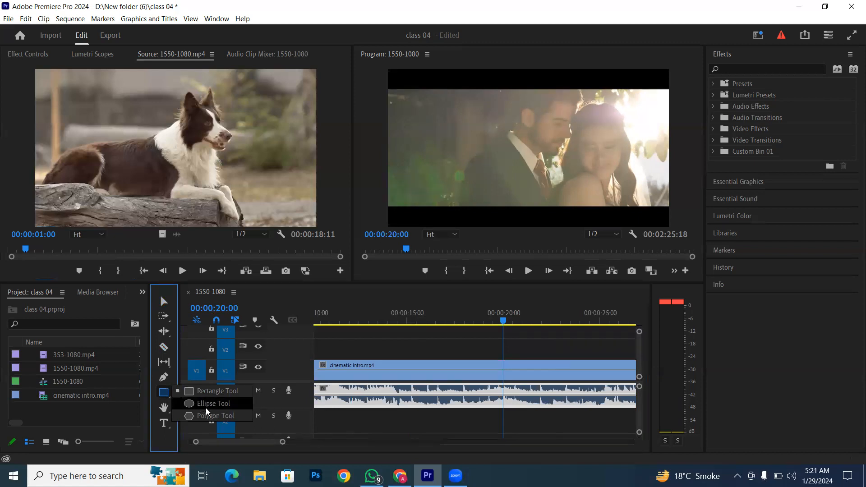
pyautogui.click(163, 396)
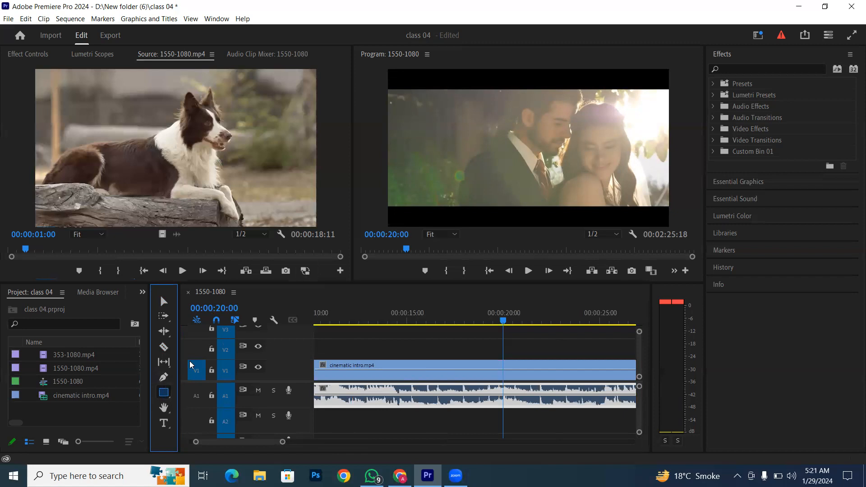
pyautogui.moveTo(397, 80); pyautogui.dragTo(632, 207)
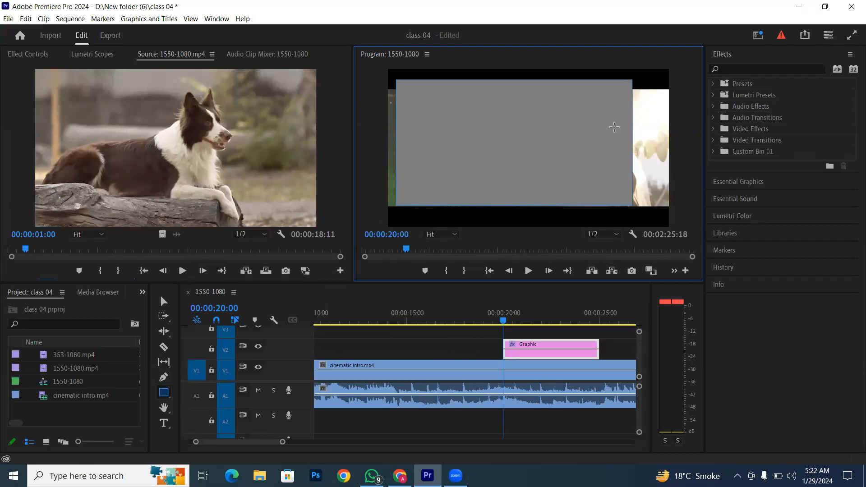
pyautogui.moveTo(615, 127); pyautogui.dragTo(550, 172)
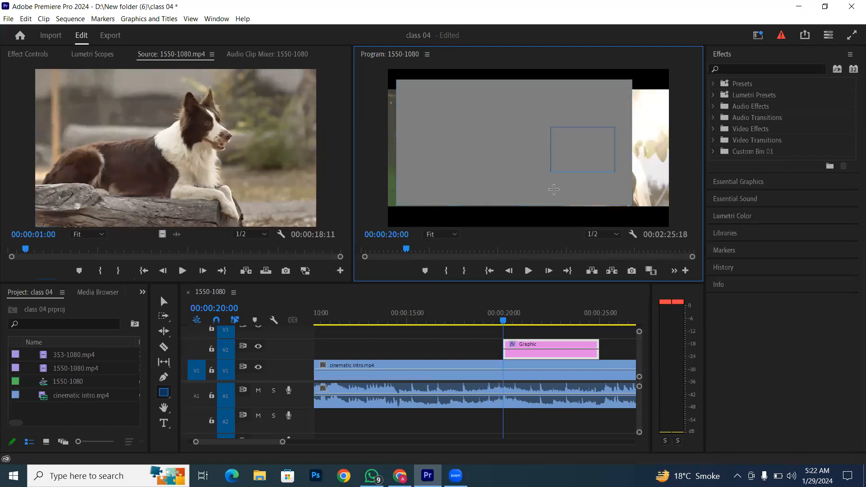
pyautogui.moveTo(658, 124); pyautogui.dragTo(639, 176)
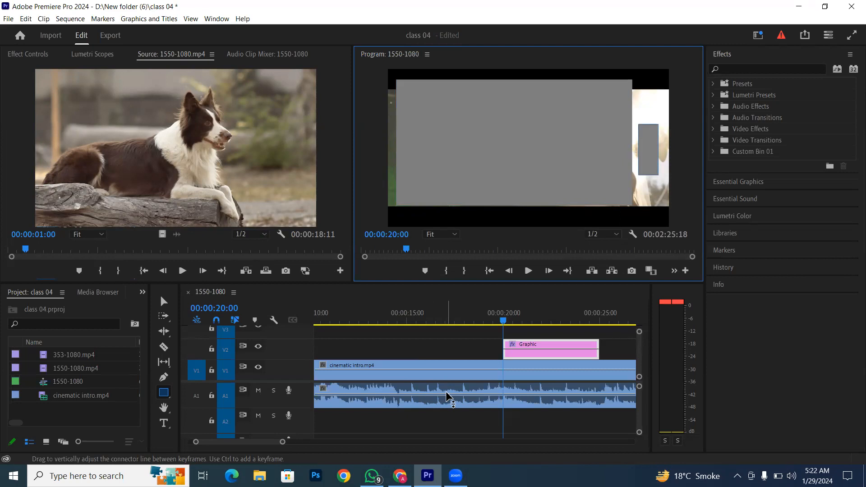
pyautogui.moveTo(446, 393)
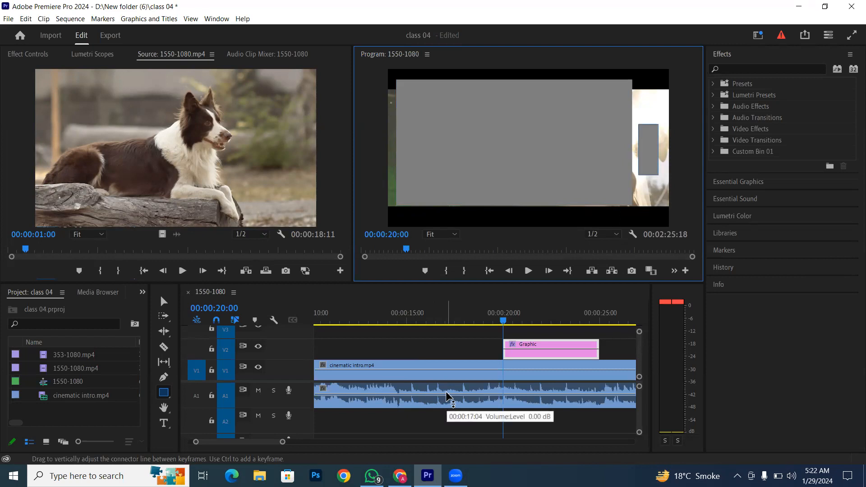